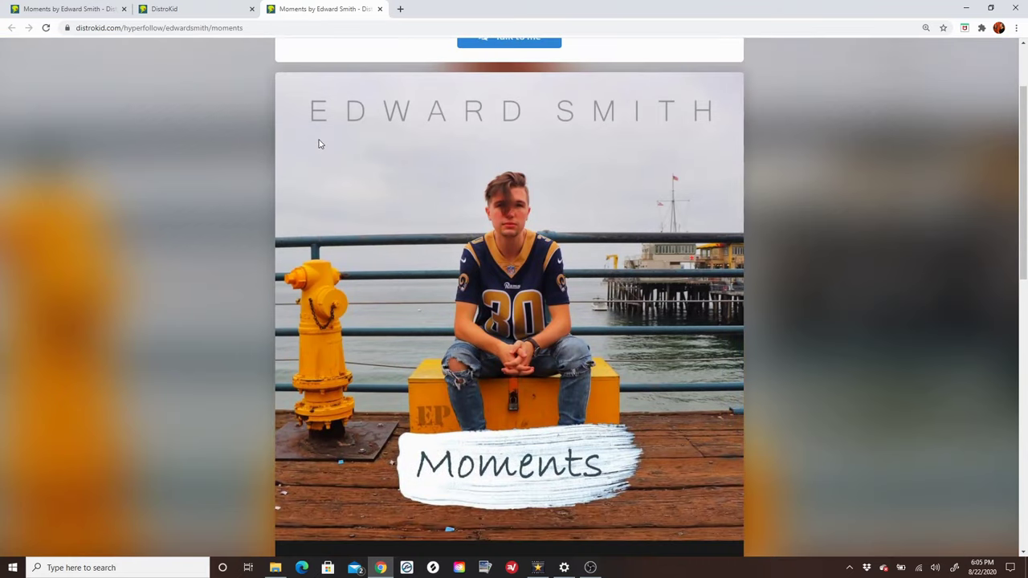
- Scroll the Moments HyperFollow page past the cover art to the streaming links, down to Napster and Shazam
scroll(274, 153, down, 3)
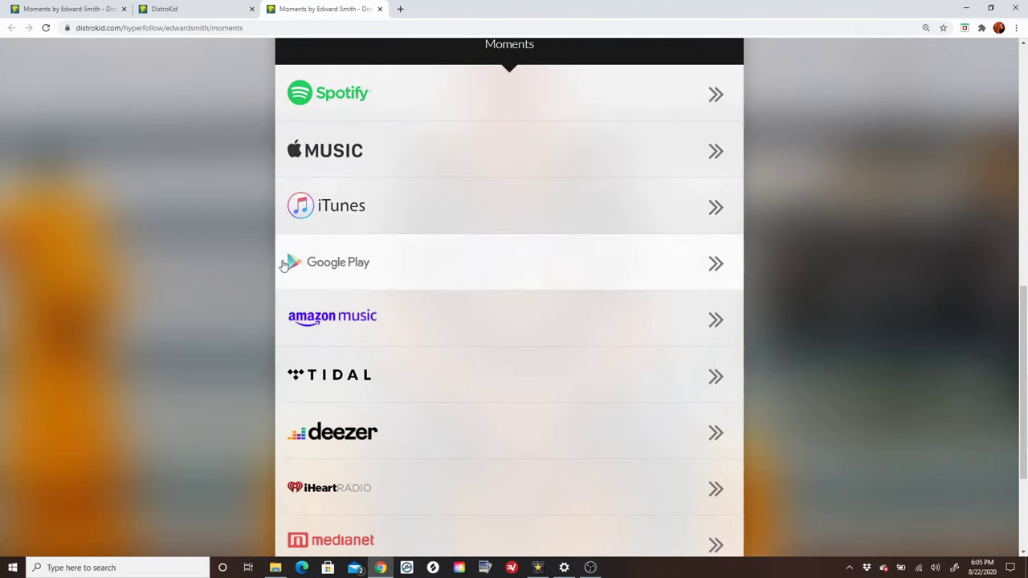
scroll(282, 353, down, 2)
scroll(283, 354, down, 1)
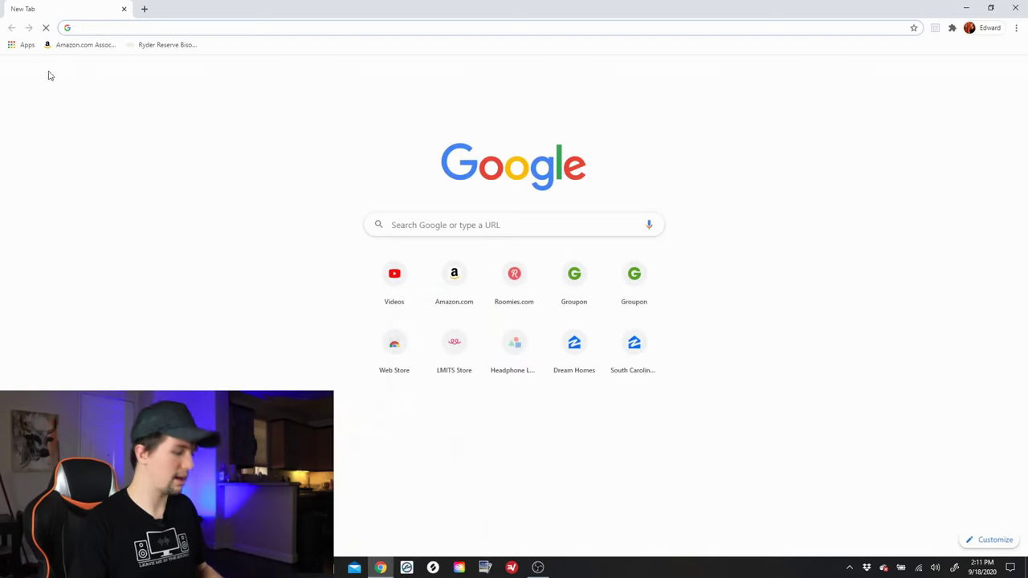
- Search for VideoPad, open the nchsoftware.com page, and download the Windows version
text(video)
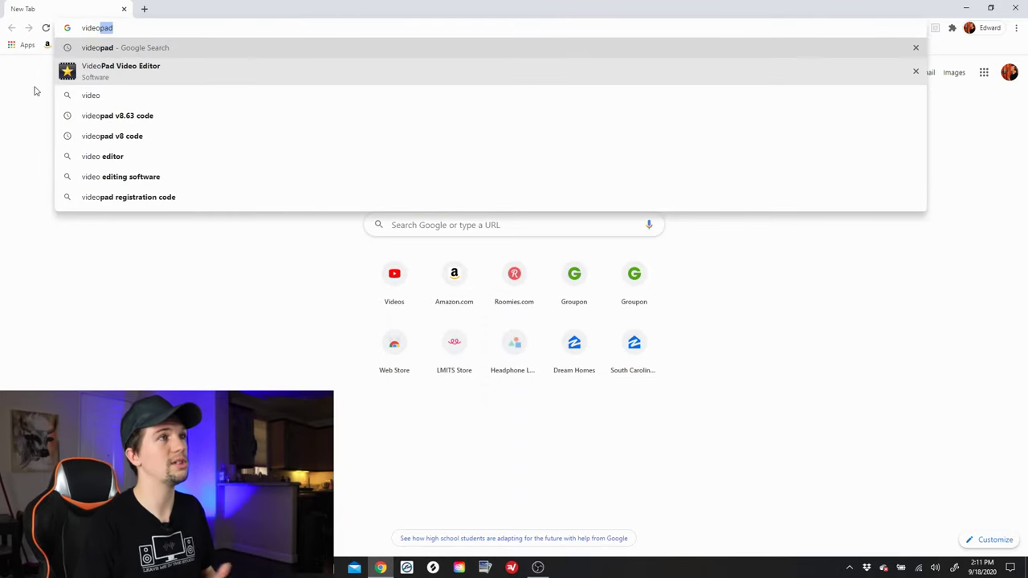
click(100, 80)
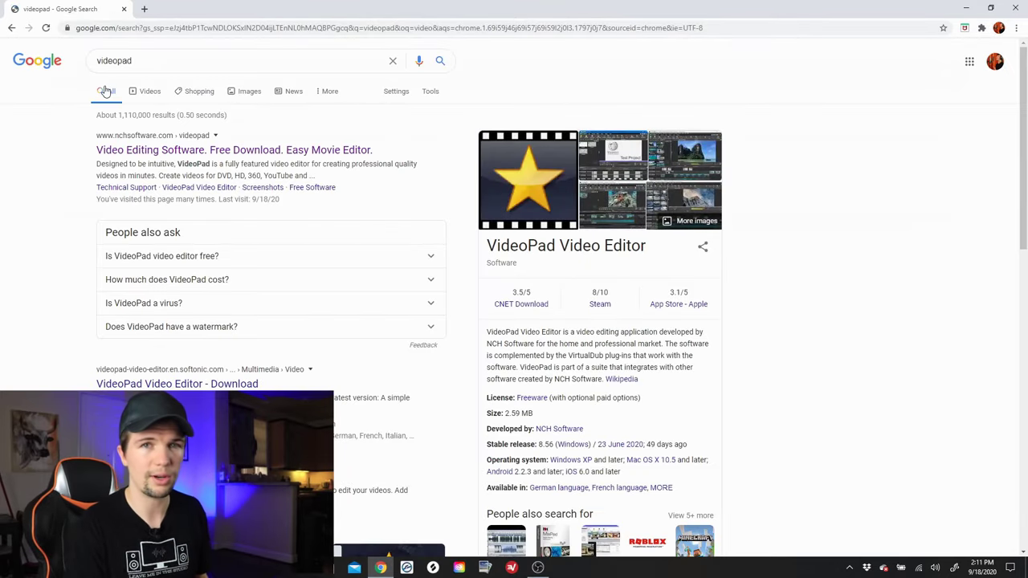
click(139, 151)
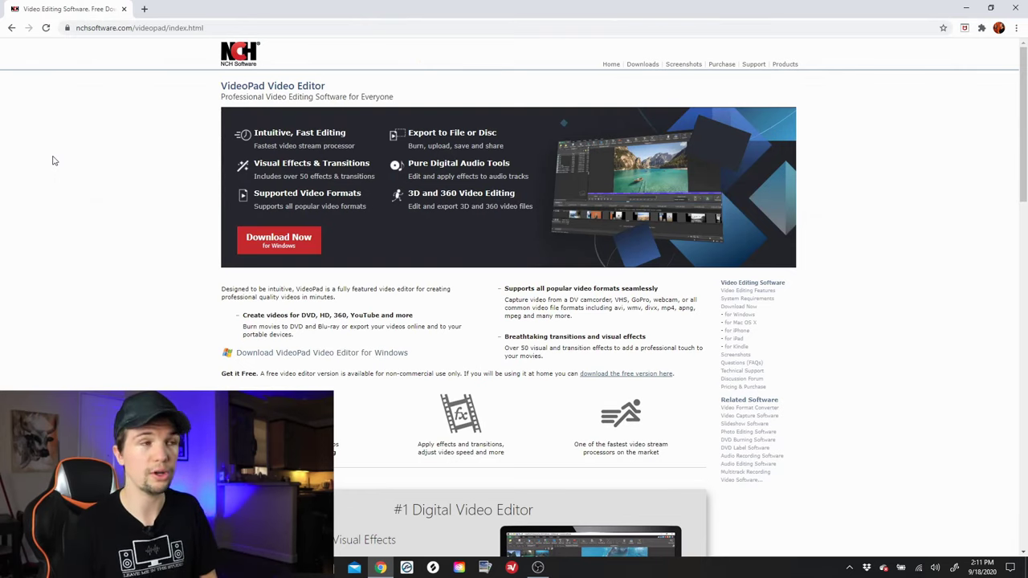
click(281, 250)
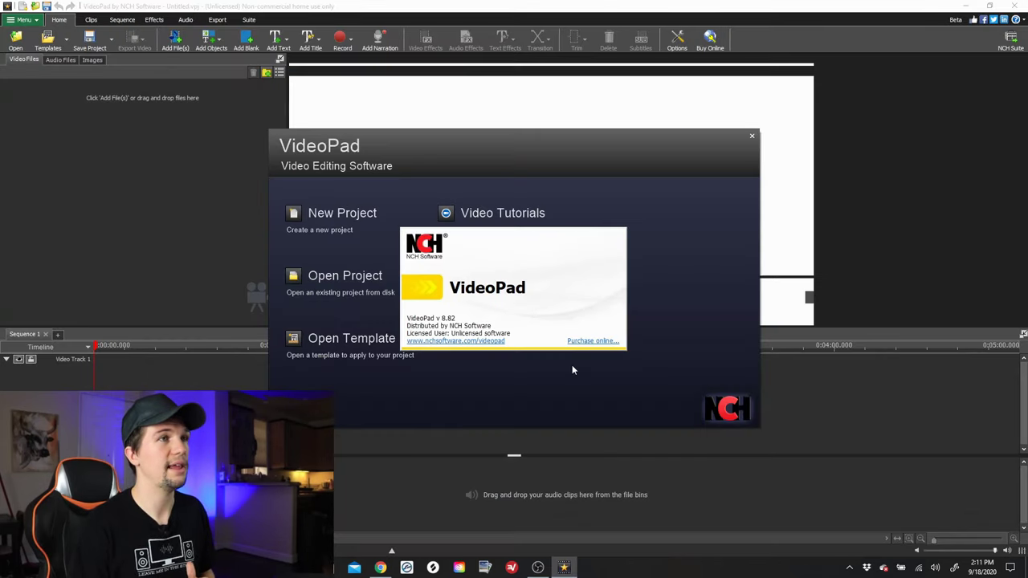
- Close the VideoPad welcome dialog and dismiss the tutorial overlay to start an empty project
click(328, 224)
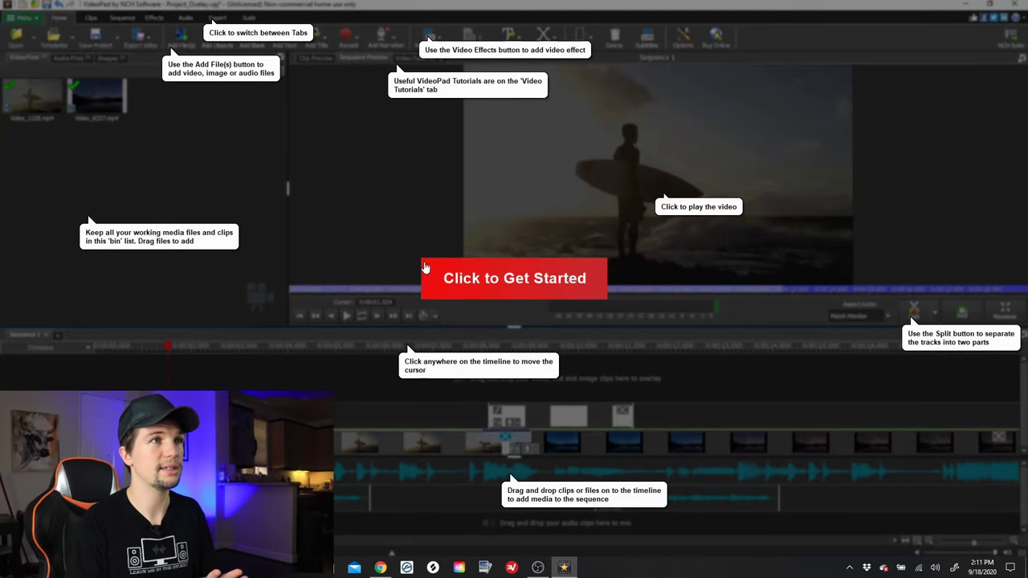
click(474, 289)
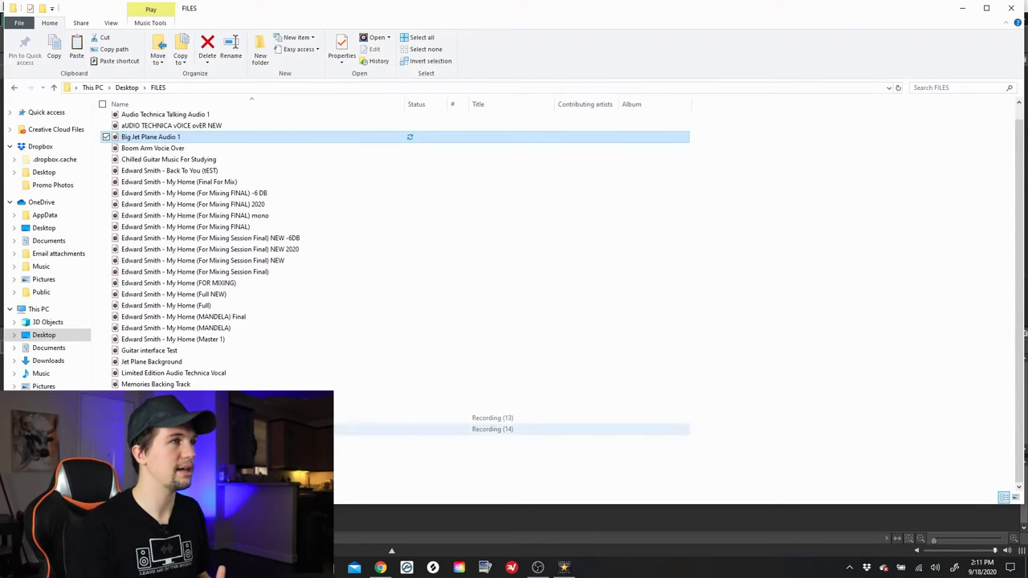
- Import Big Jet Plane Audio 1.wav into the media bin and place it on the audio track
click(986, 7)
drag(35, 179, 40, 179)
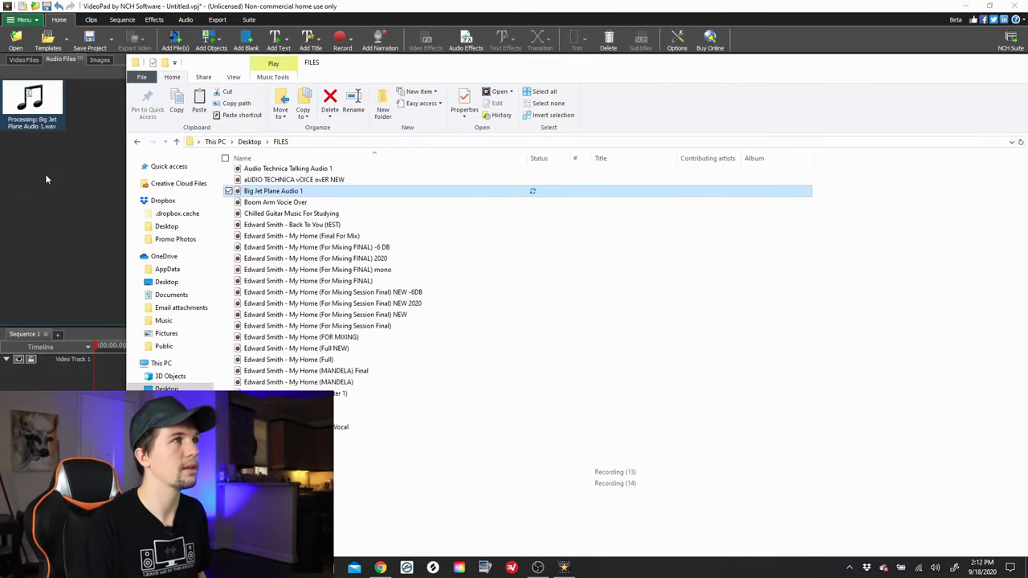
drag(959, 66, 686, 88)
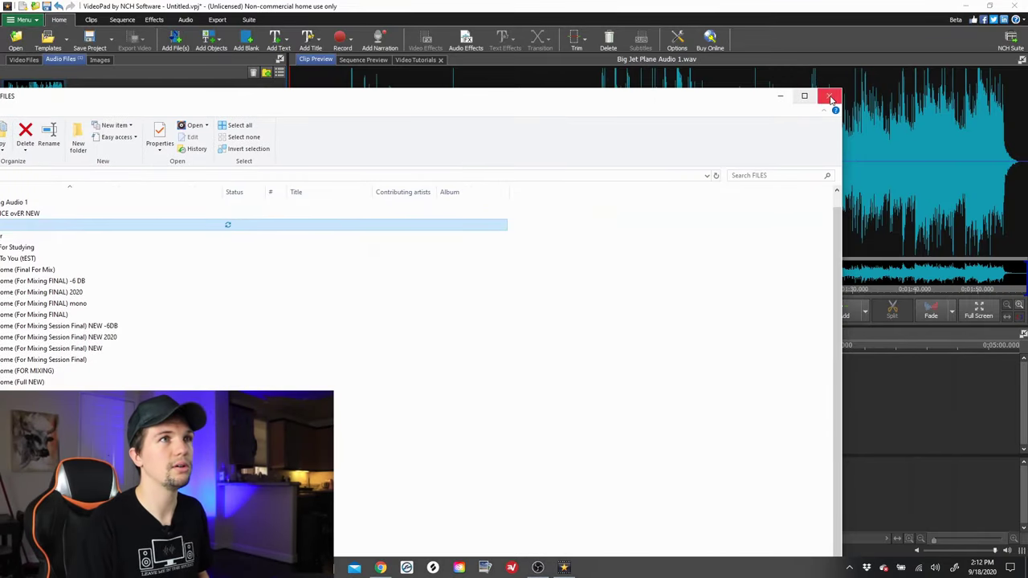
click(831, 97)
drag(559, 411, 393, 486)
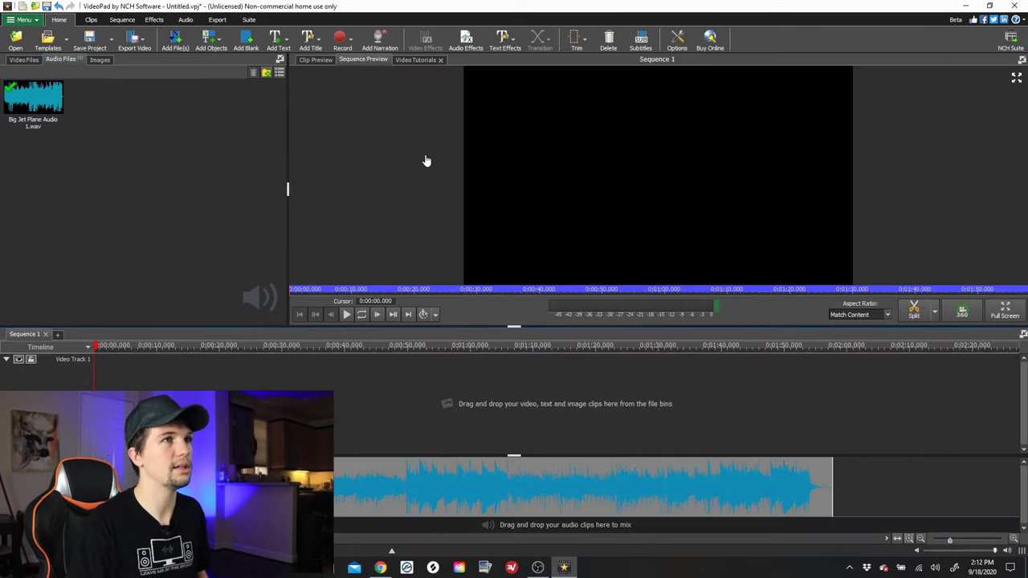
click(419, 494)
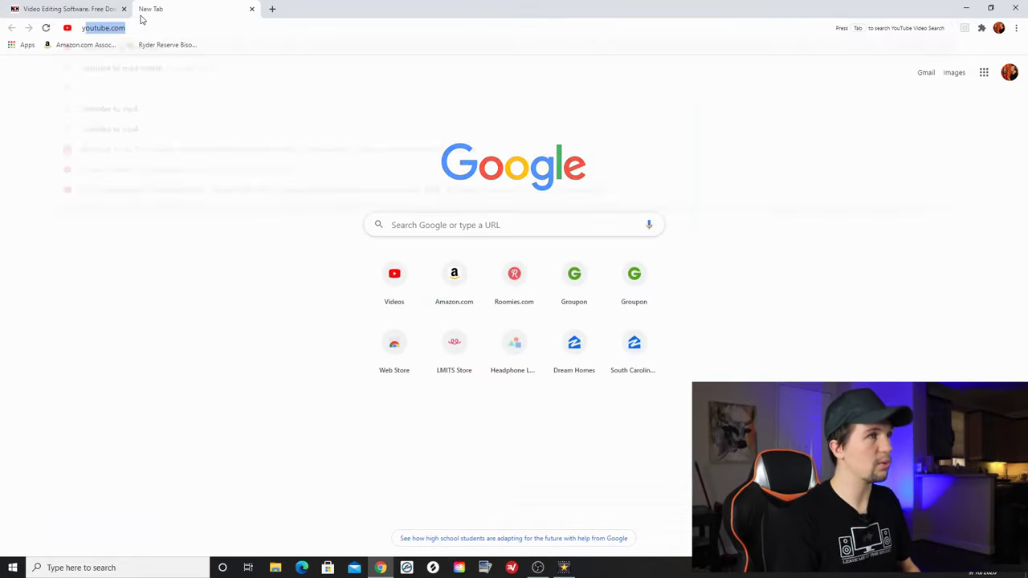
- Search YouTube for 'motion background'
click(152, 50)
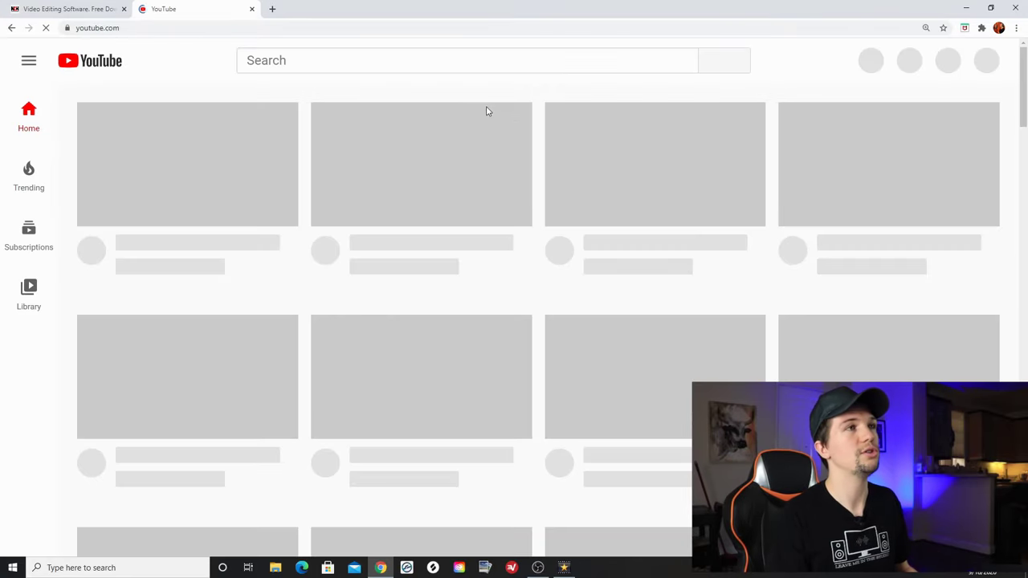
click(448, 62)
text(m)
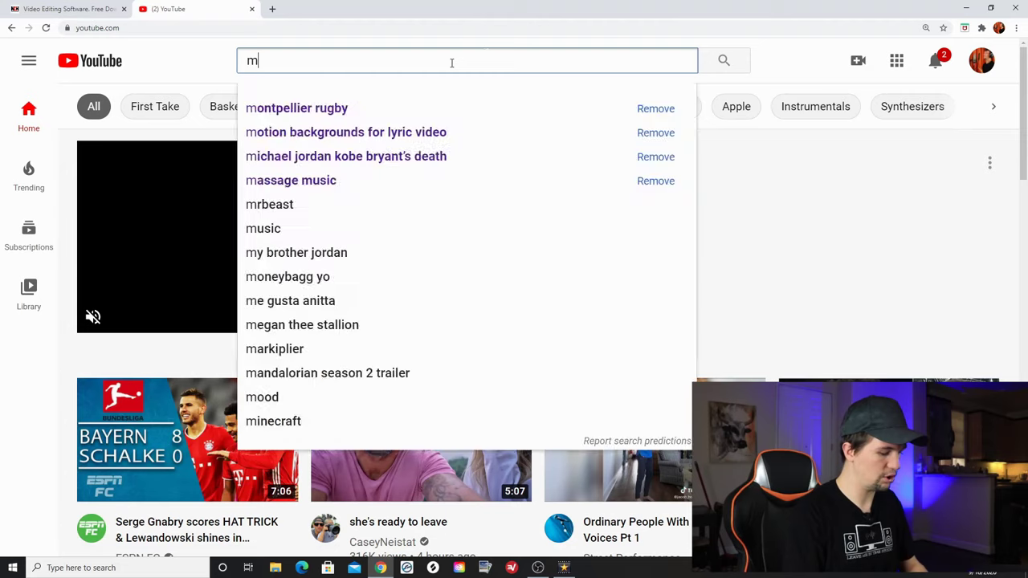
text(otion)
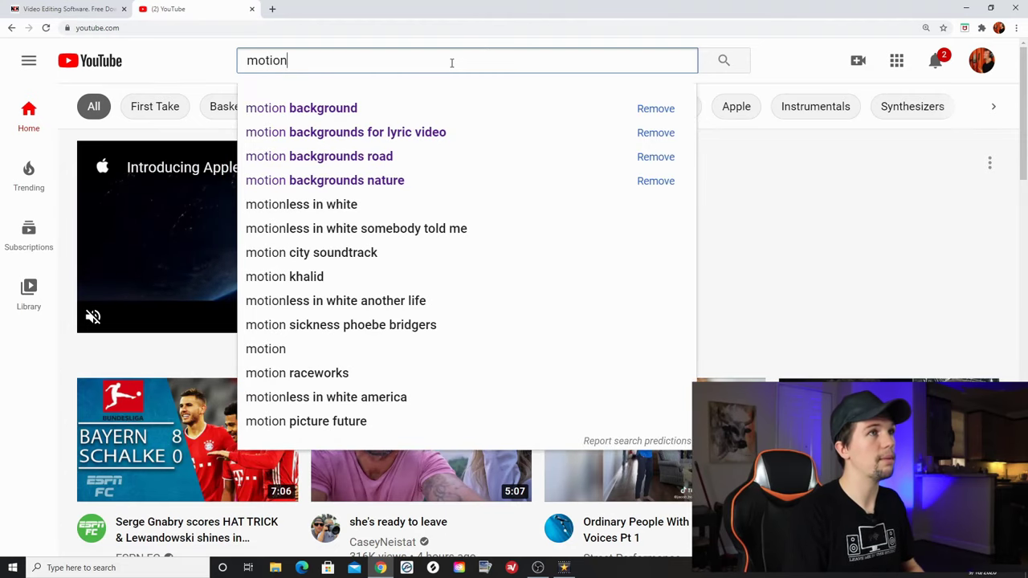
click(382, 108)
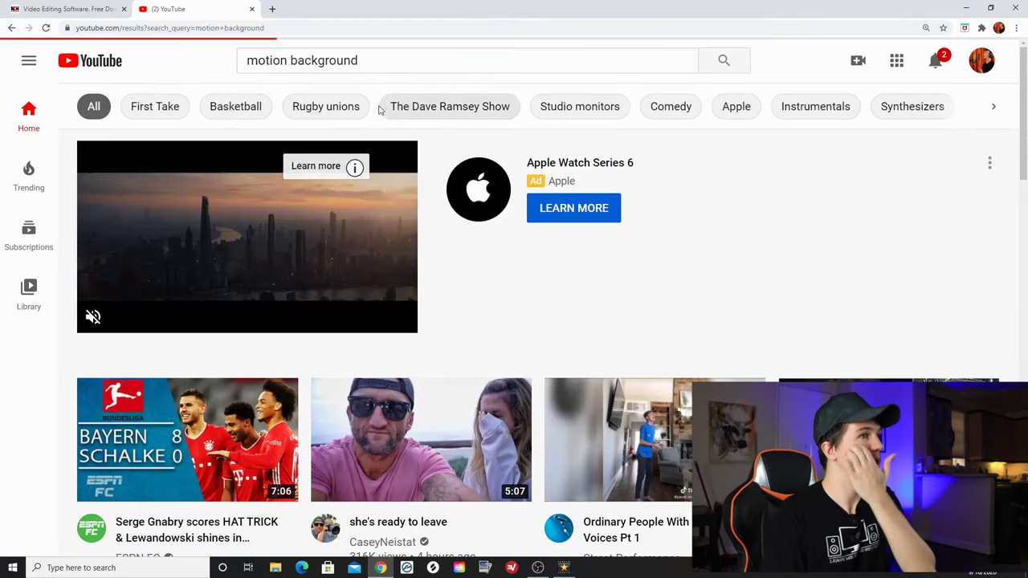
- Scroll through the motion background results looking for a usable loop
scroll(417, 207, down, 3)
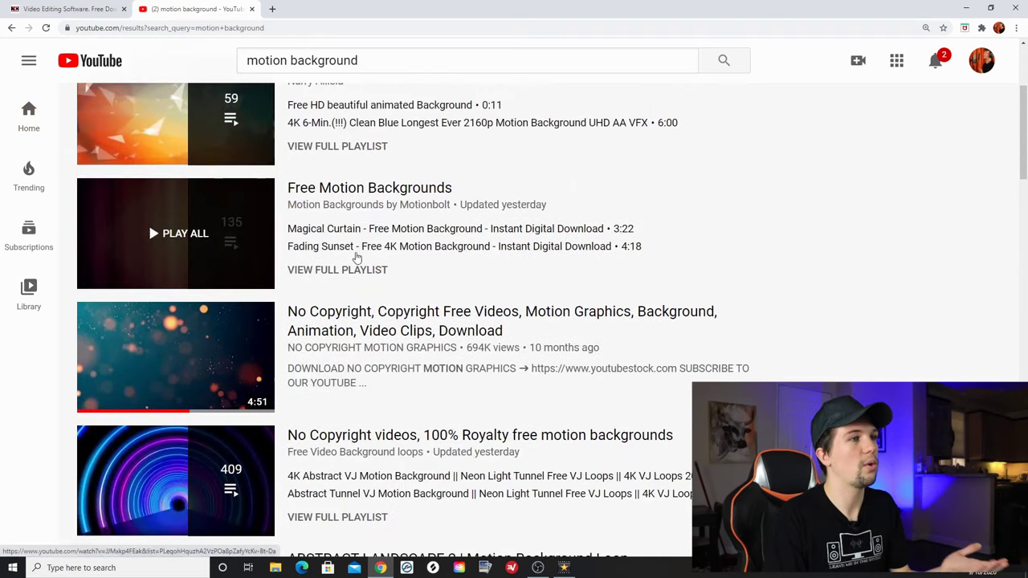
scroll(357, 257, down, 6)
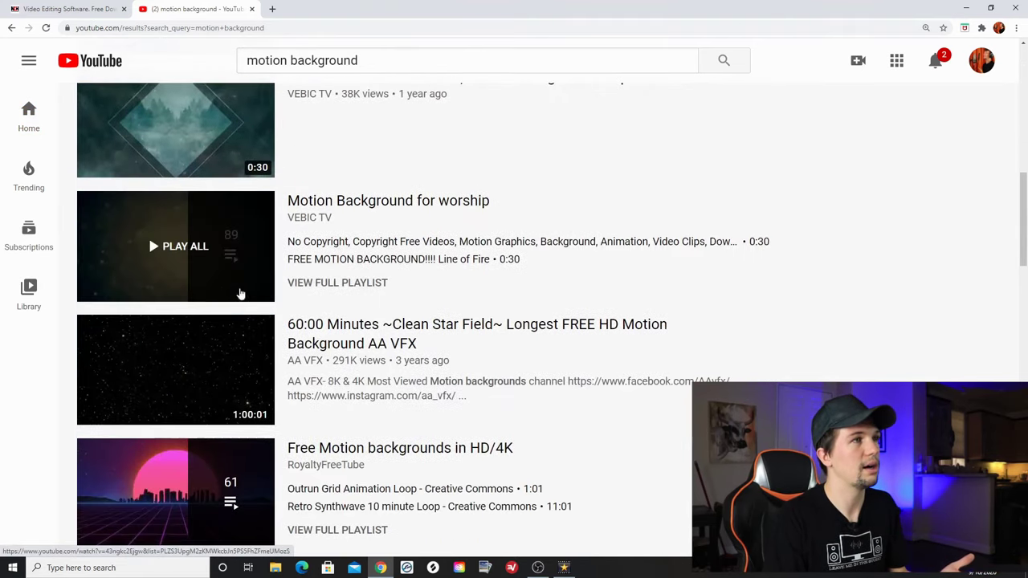
scroll(233, 294, up, 2)
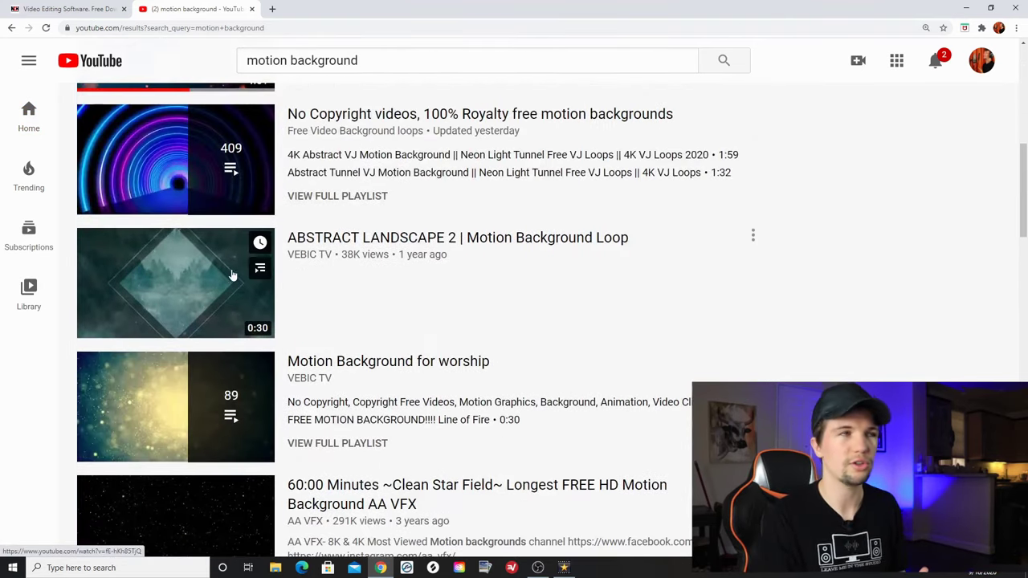
scroll(233, 274, up, 3)
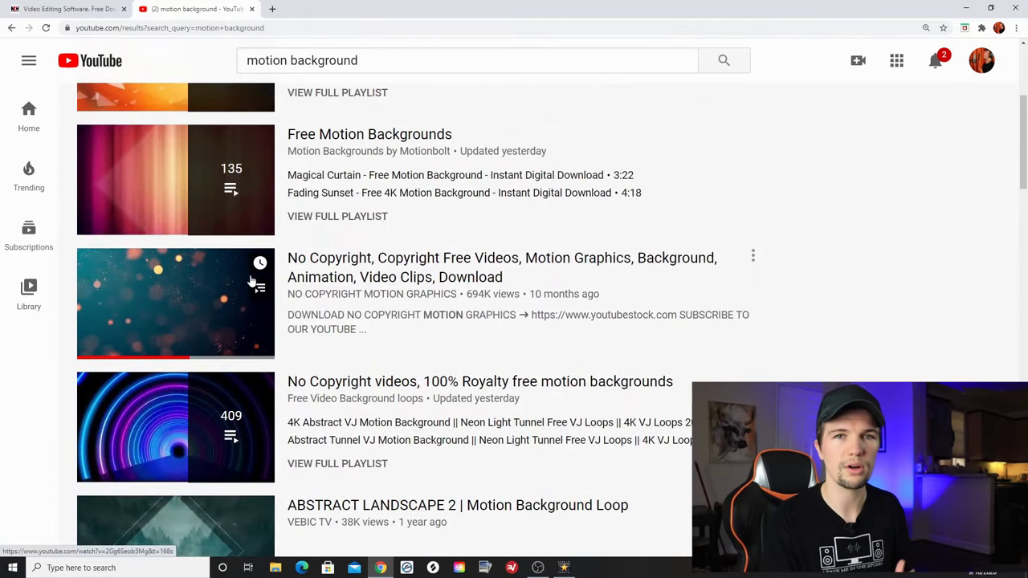
scroll(251, 280, down, 1)
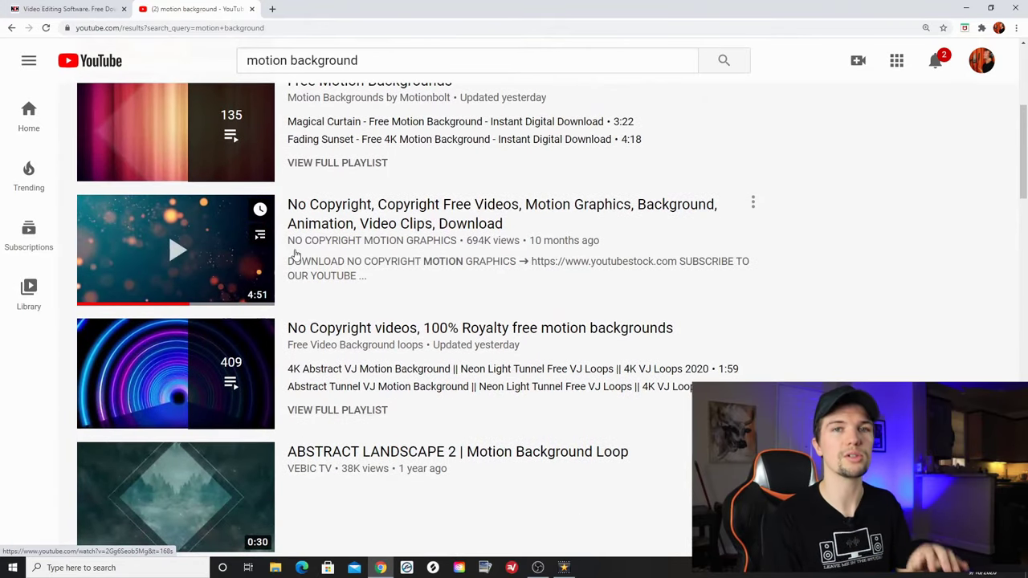
scroll(297, 275, up, 3)
scroll(300, 280, down, 2)
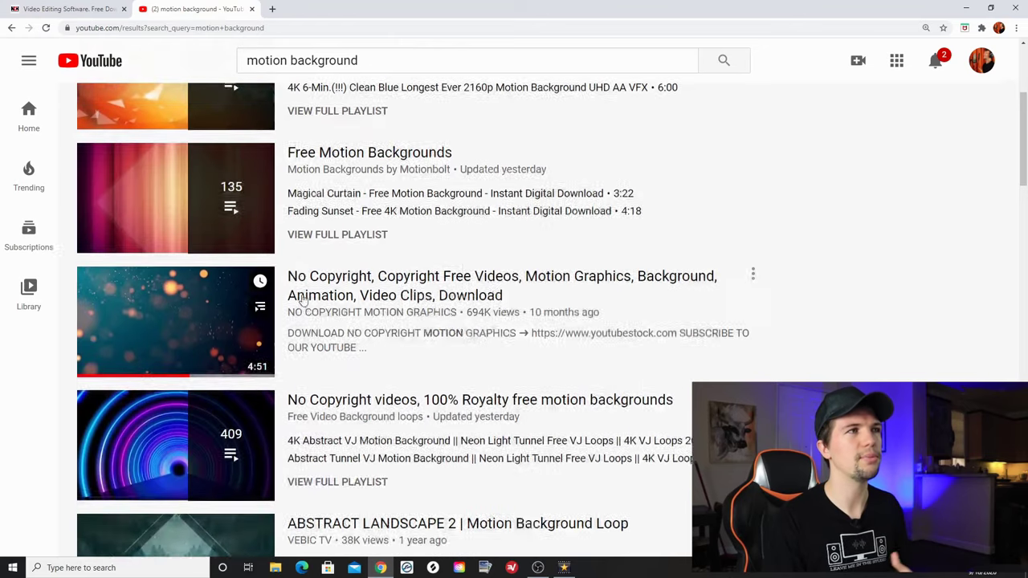
scroll(330, 312, down, 3)
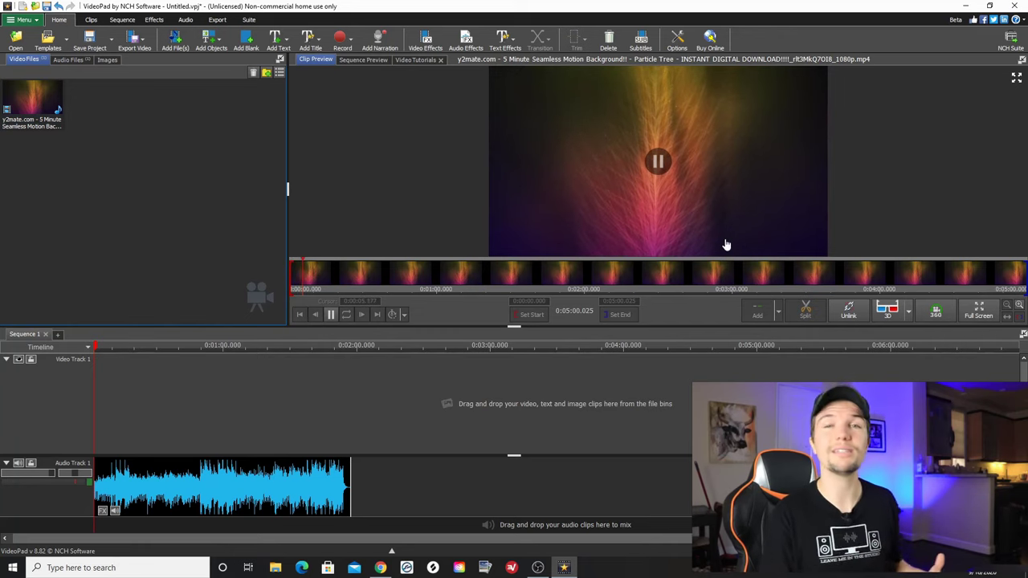
- Pause the Particle Tree background preview and place the clip on the video track
click(330, 315)
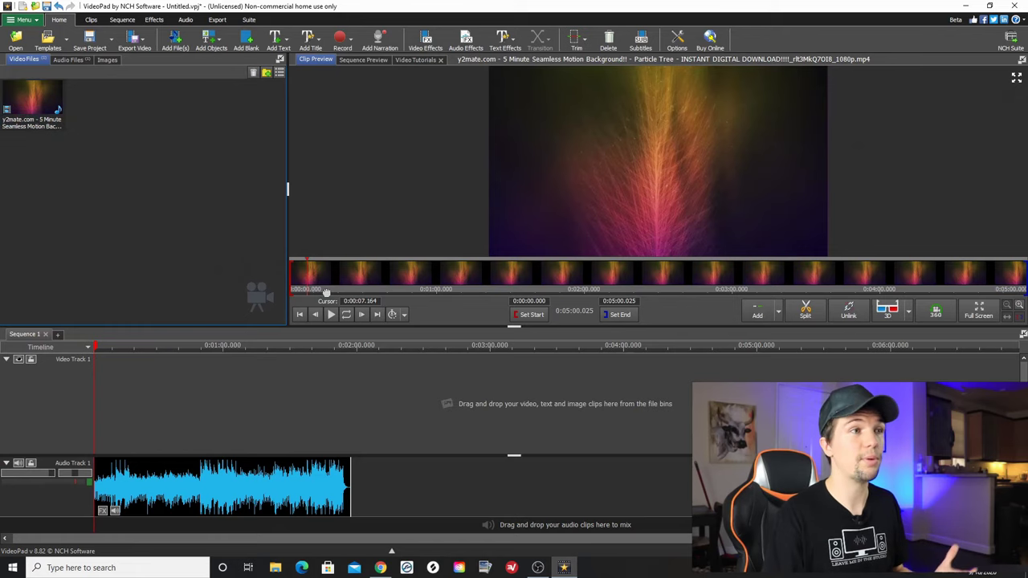
drag(32, 103, 414, 417)
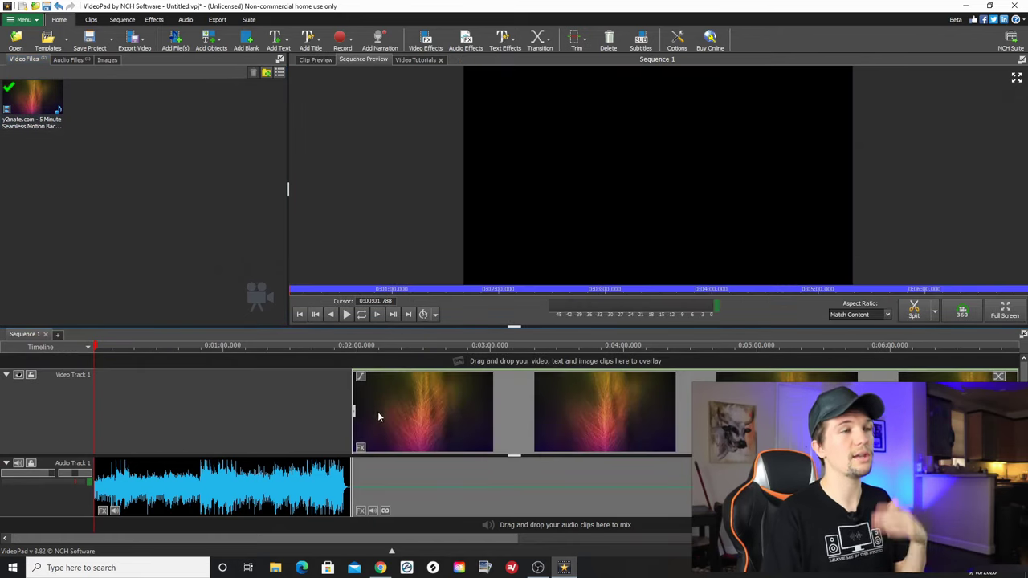
- Delete the background video's separate audio clip from the timeline
scroll(378, 424, down, 2)
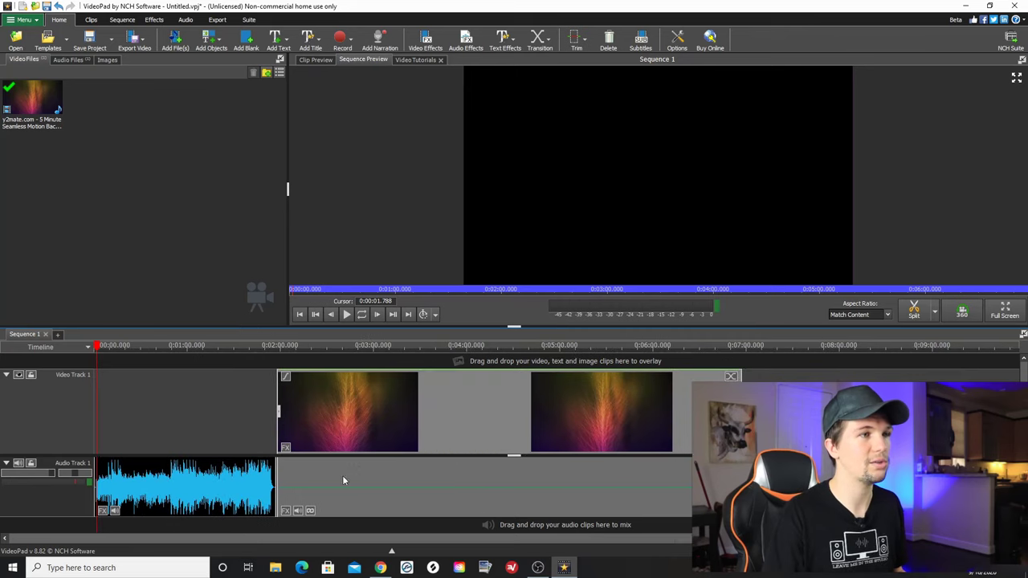
click(315, 512)
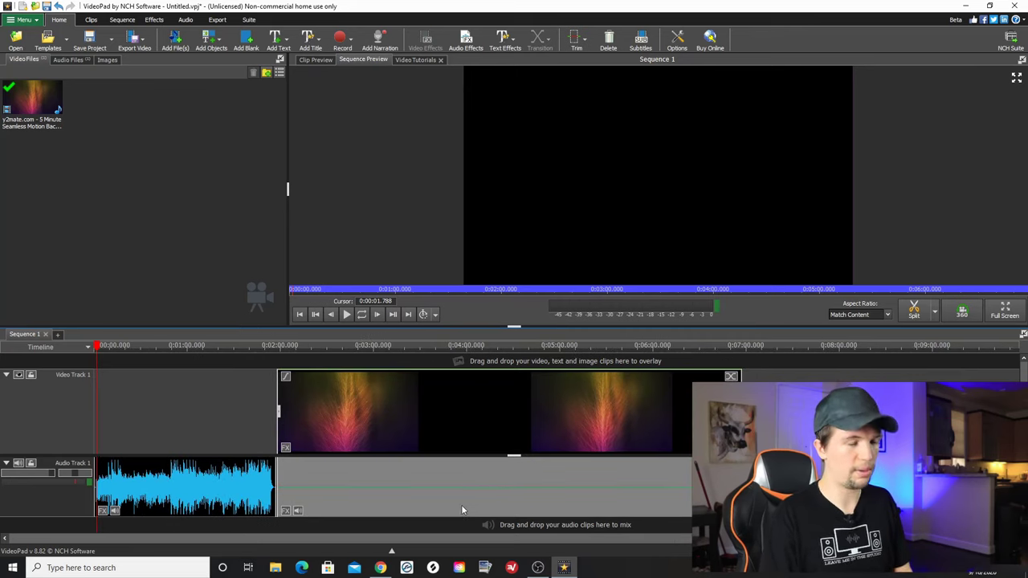
key(Delete)
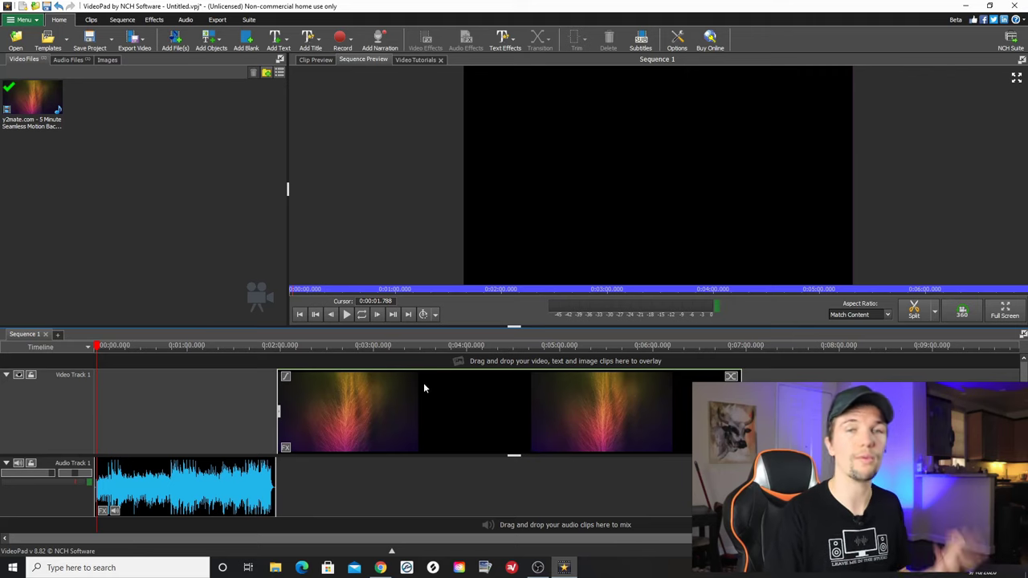
- Move the background video to 0:00 and play the sequence from the start to check it
scroll(423, 417, down, 2)
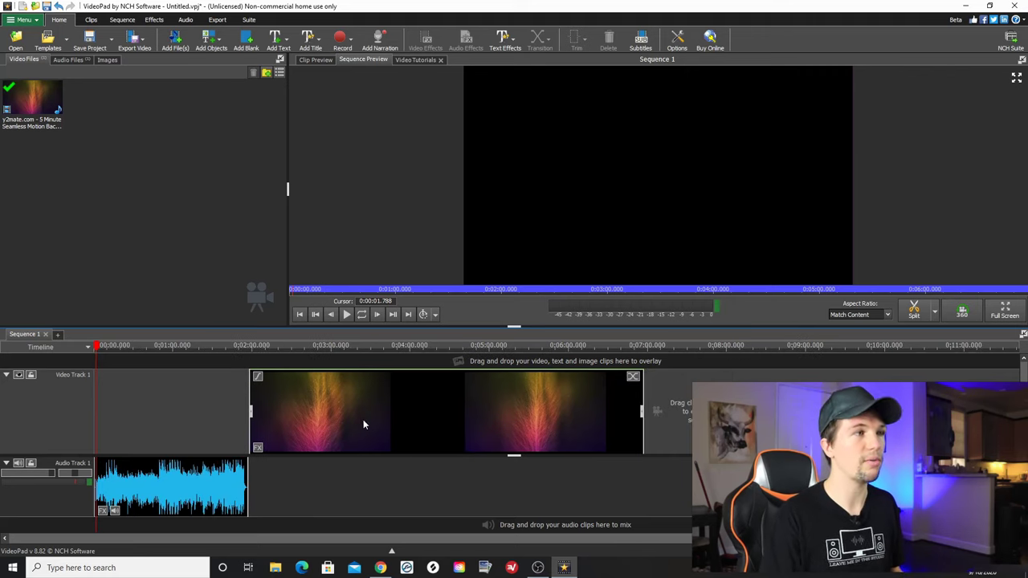
drag(362, 424, 209, 427)
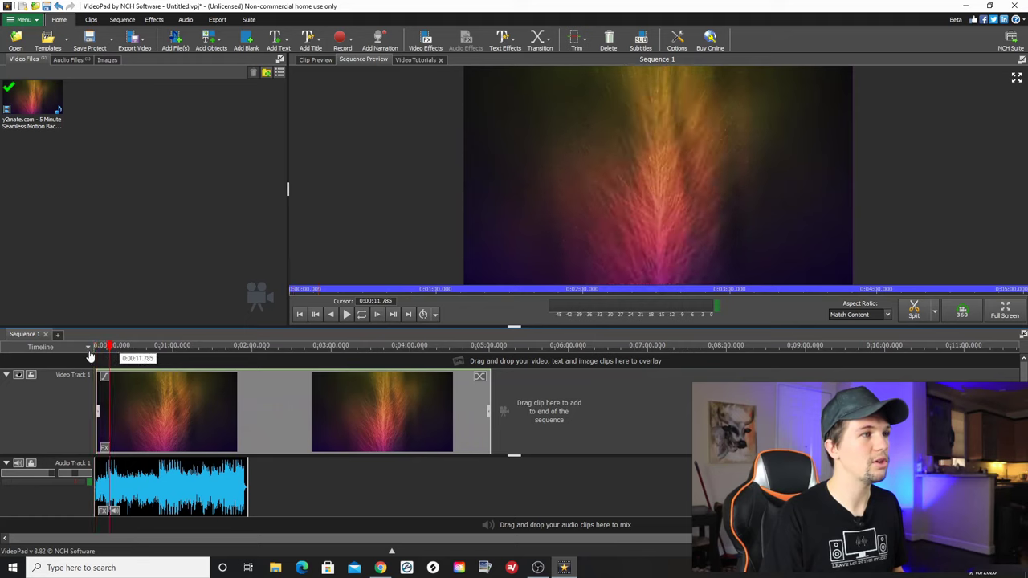
click(90, 356)
scroll(88, 417, up, 5)
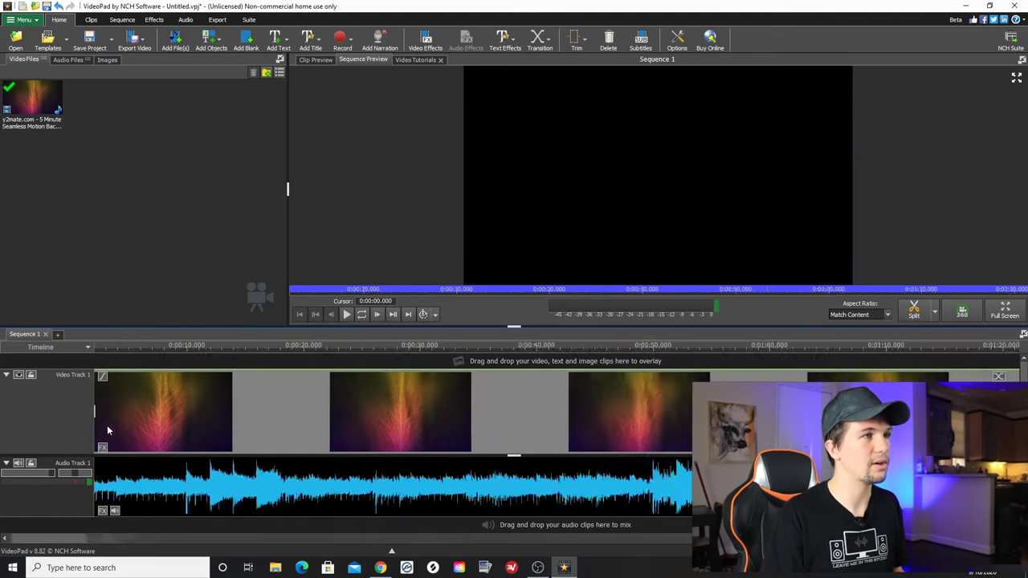
scroll(107, 358, down, 2)
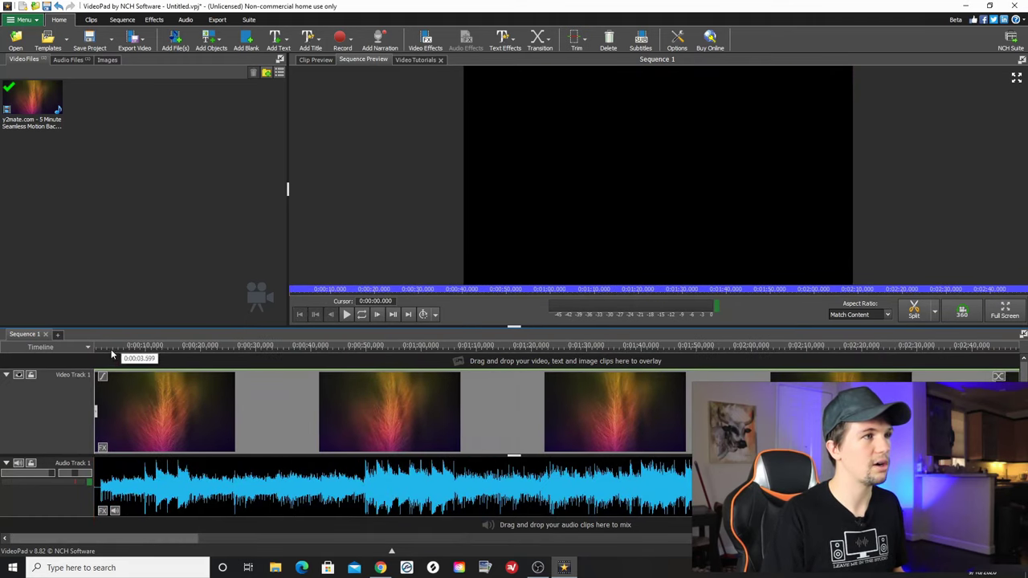
drag(119, 402, 116, 399)
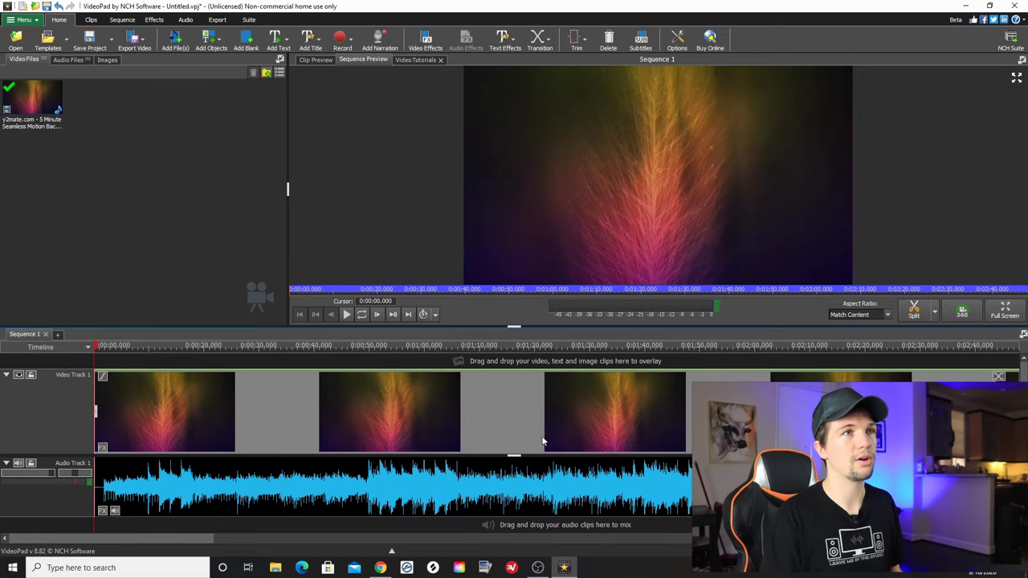
key(space)
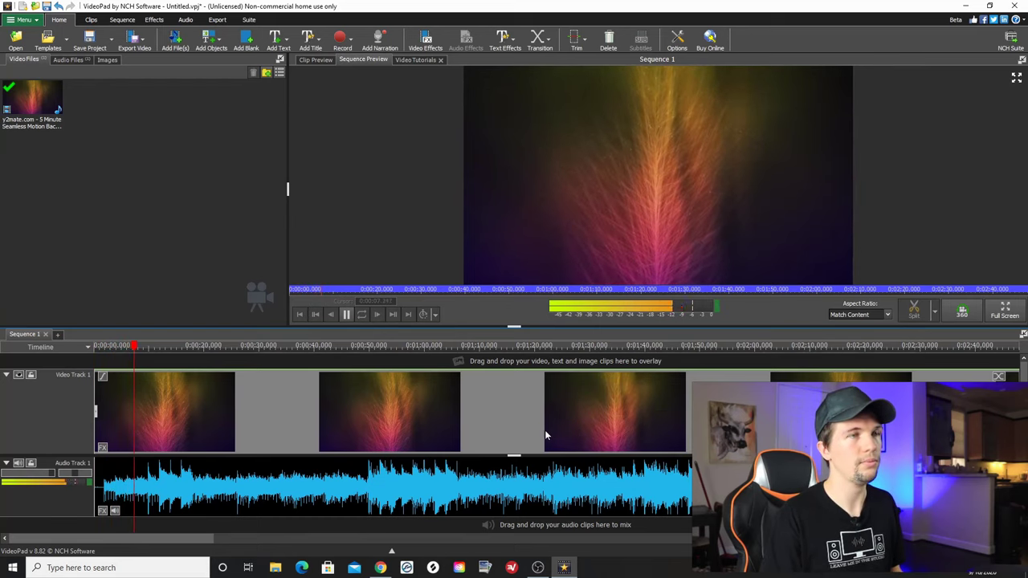
key(space)
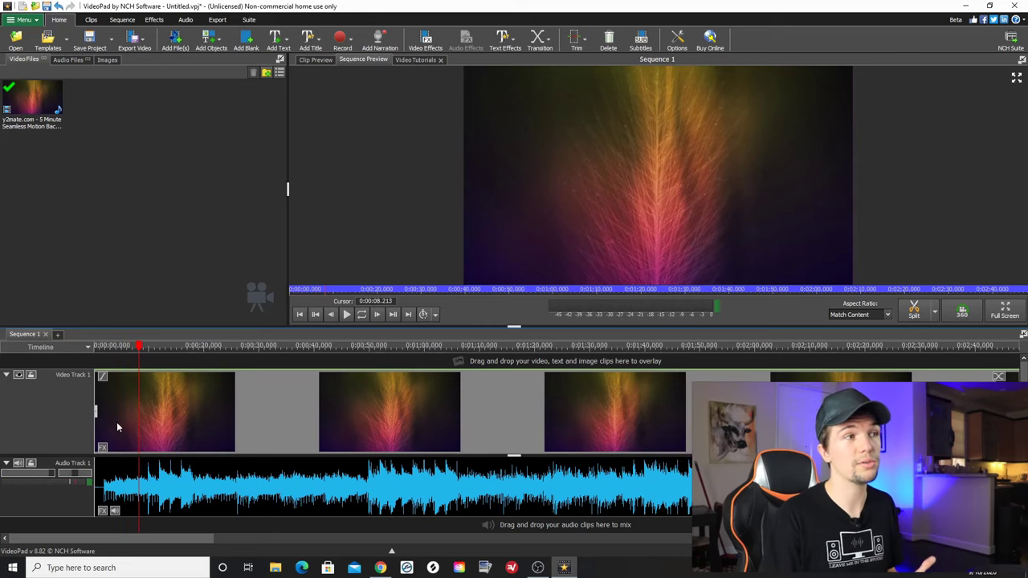
- Give the first background clip a 0:00:02.000 fade-in and play from the start to check it
click(103, 377)
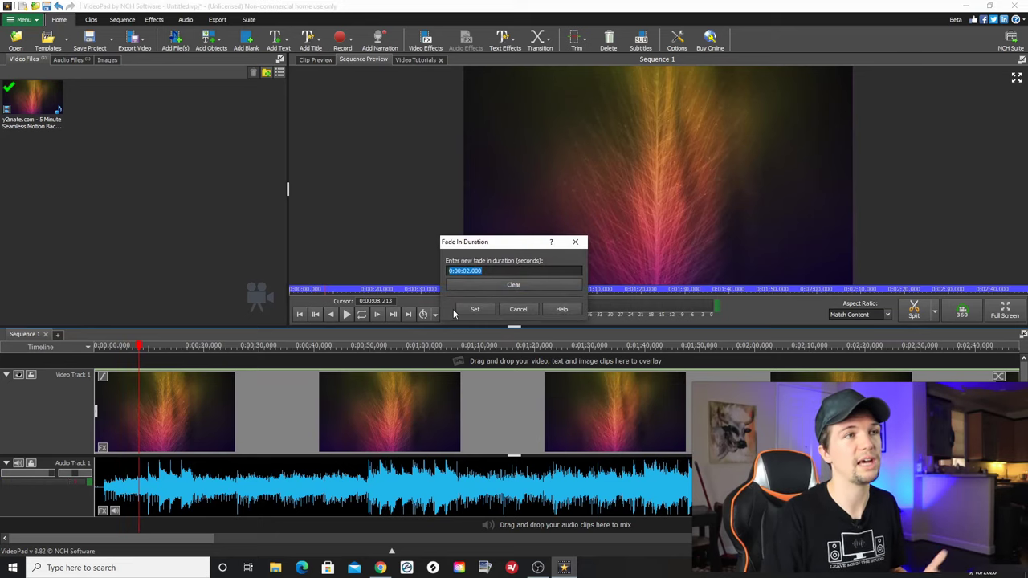
click(474, 309)
key(Home)
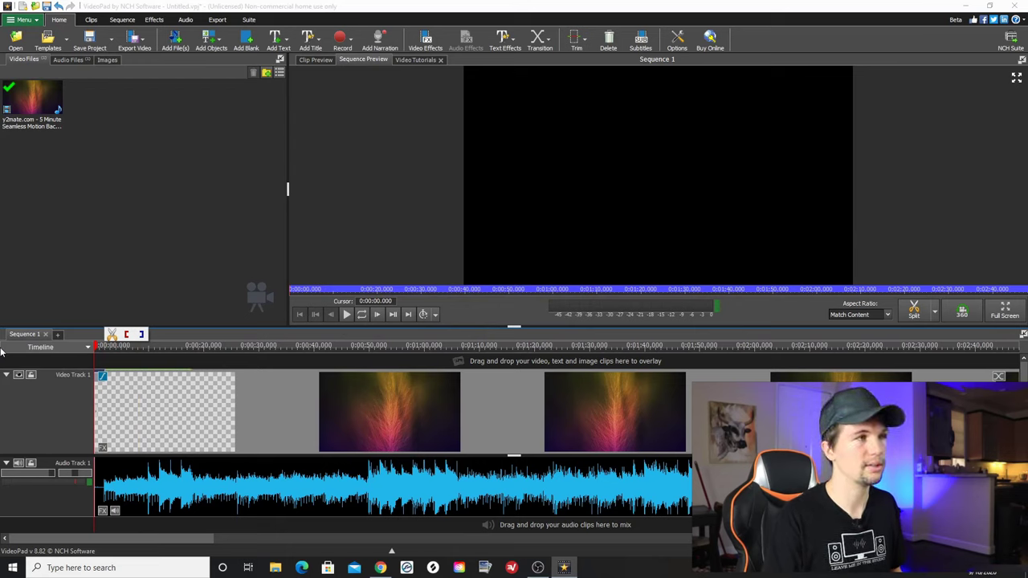
key(space)
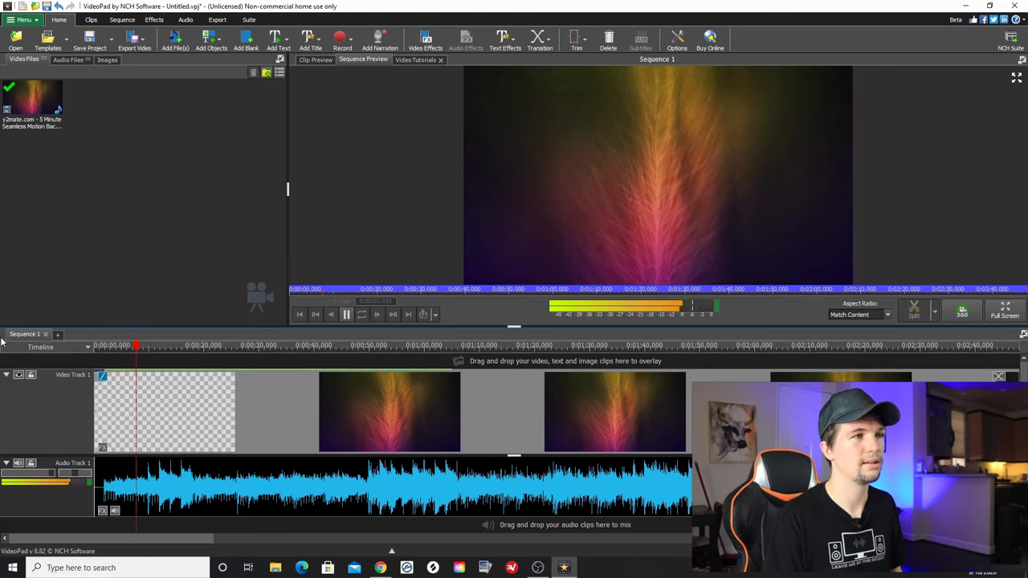
key(space)
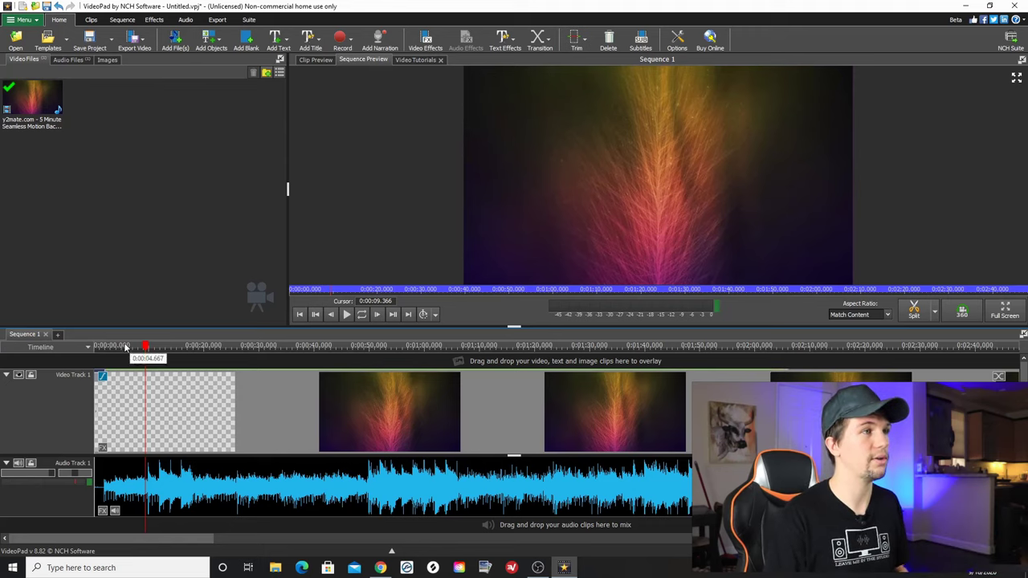
- Add a Simple Text Overlay at 0:00:12 and select its placeholder Title Text
click(161, 346)
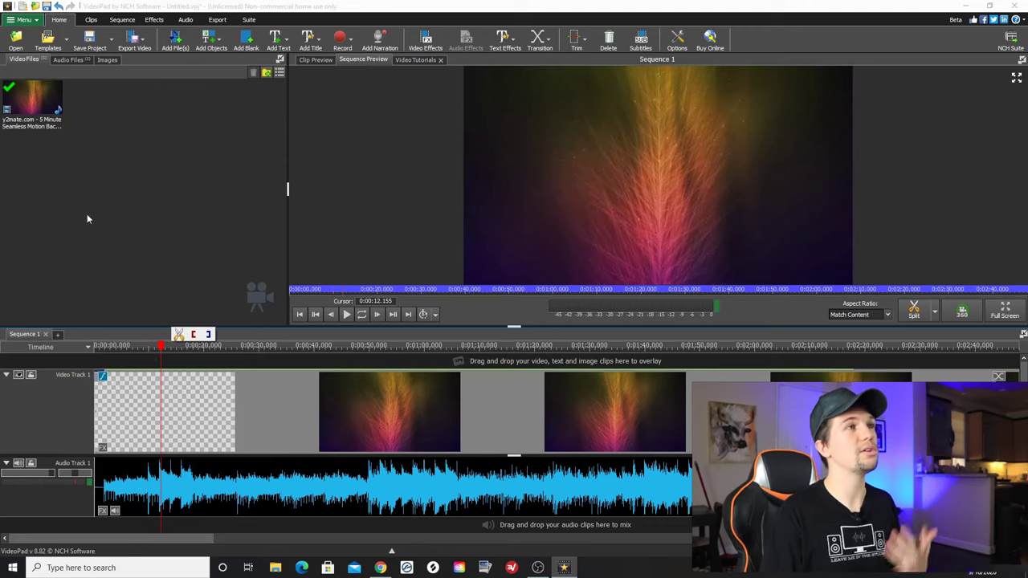
click(276, 46)
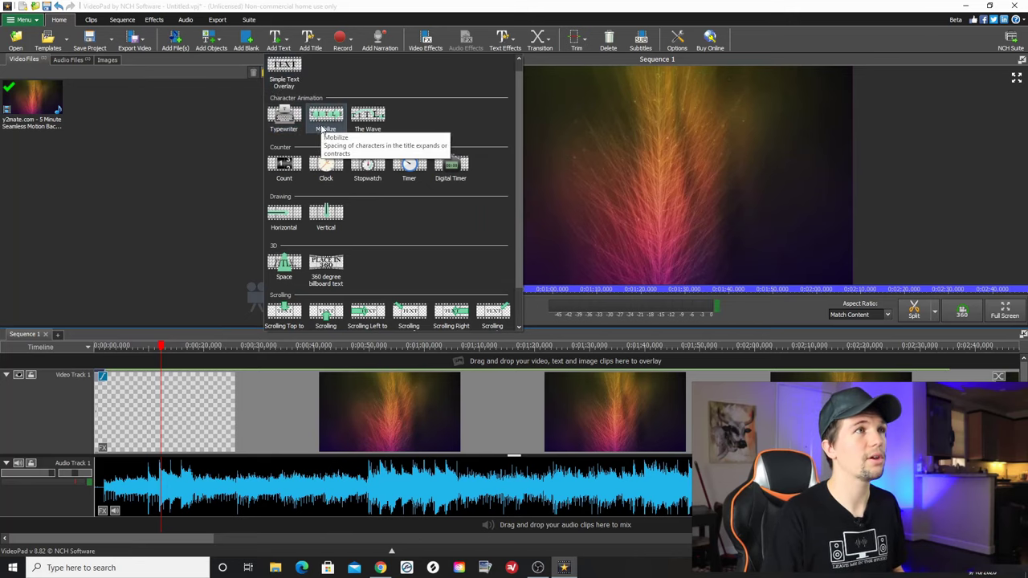
click(284, 68)
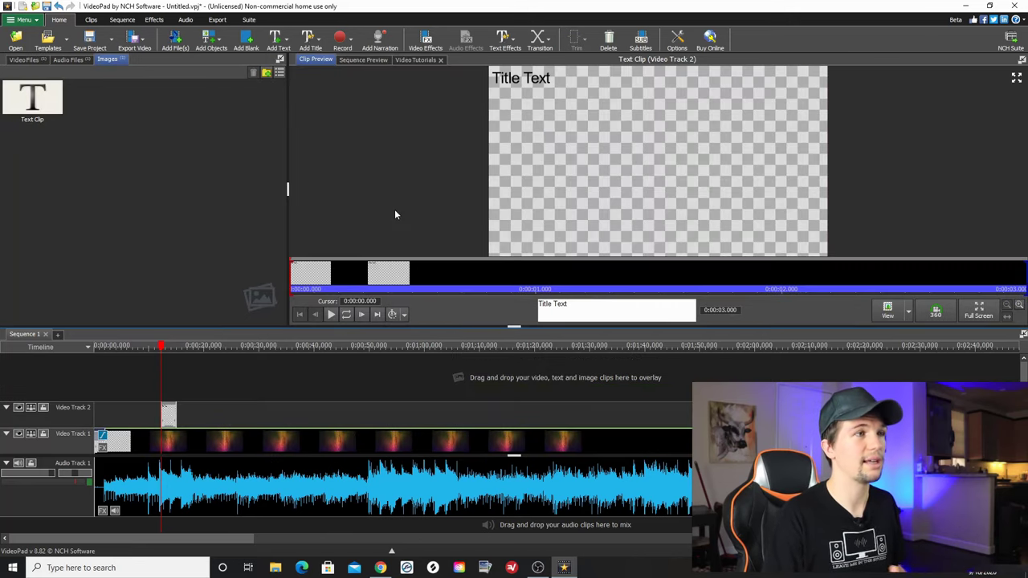
drag(514, 379, 414, 377)
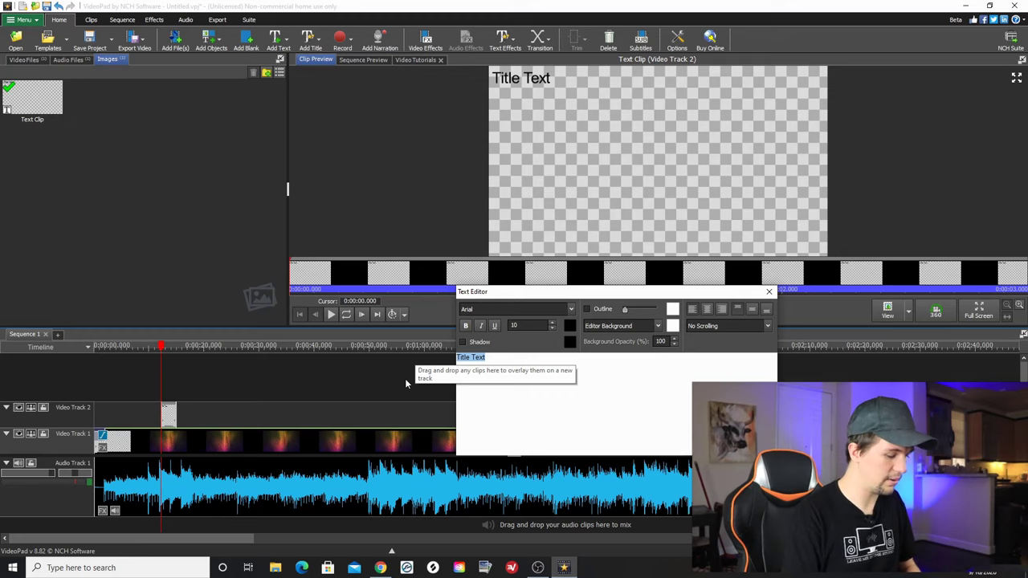
- Replace Title Text with 'Hello Mr, Please to meet ya' and centre it horizontally and vertically
text(Hello Mr, Please to)
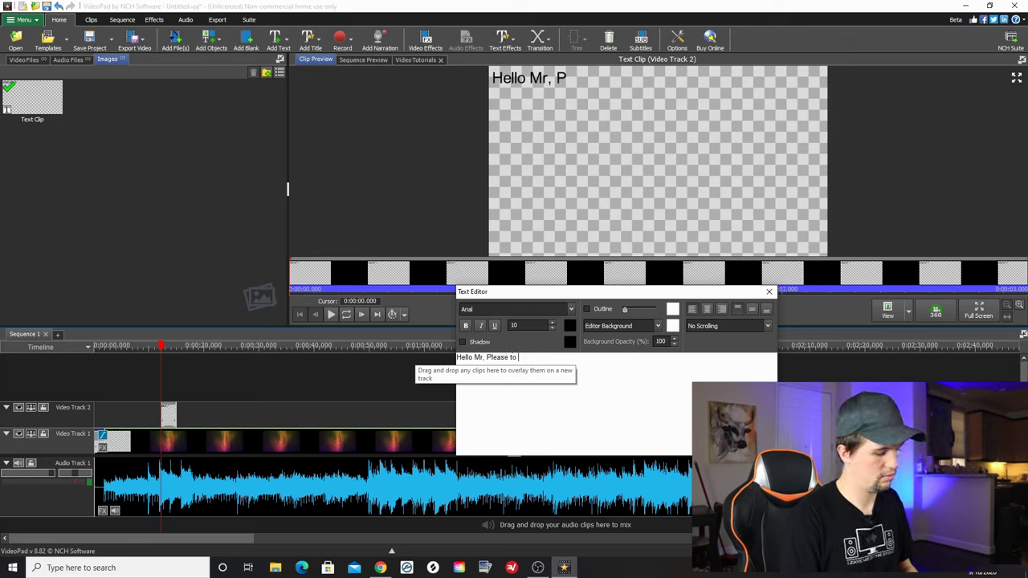
text(ya)
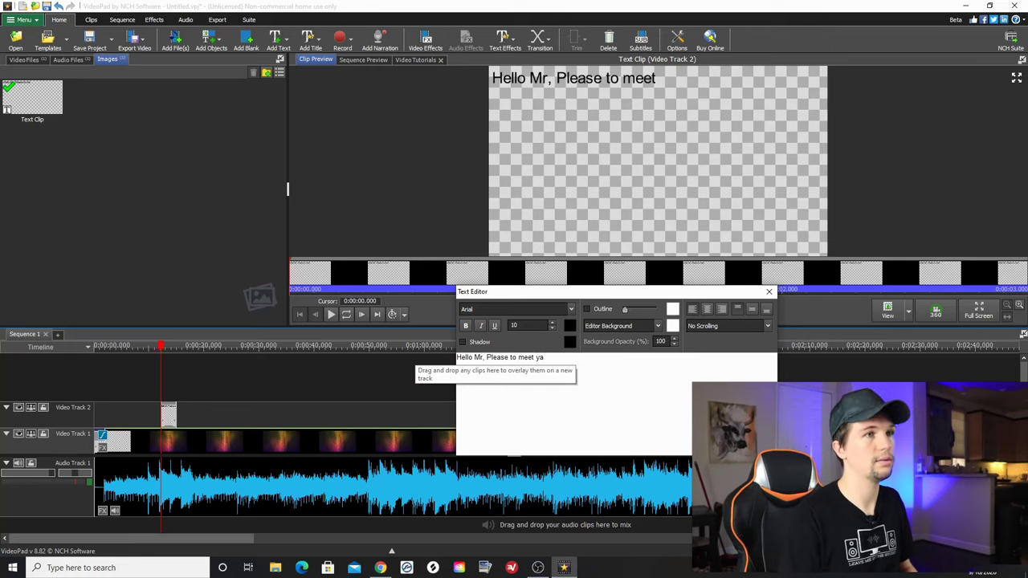
click(707, 309)
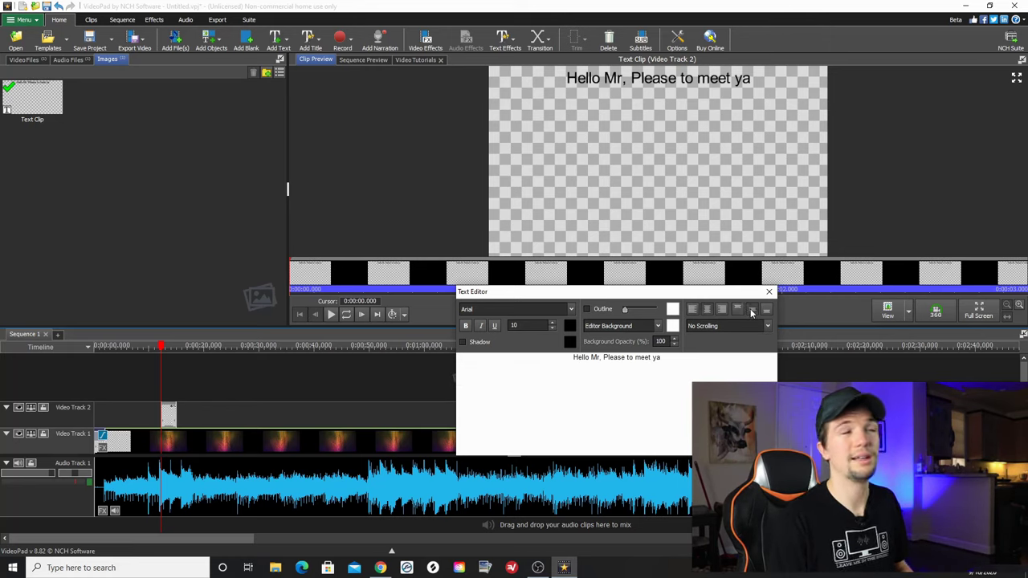
click(752, 310)
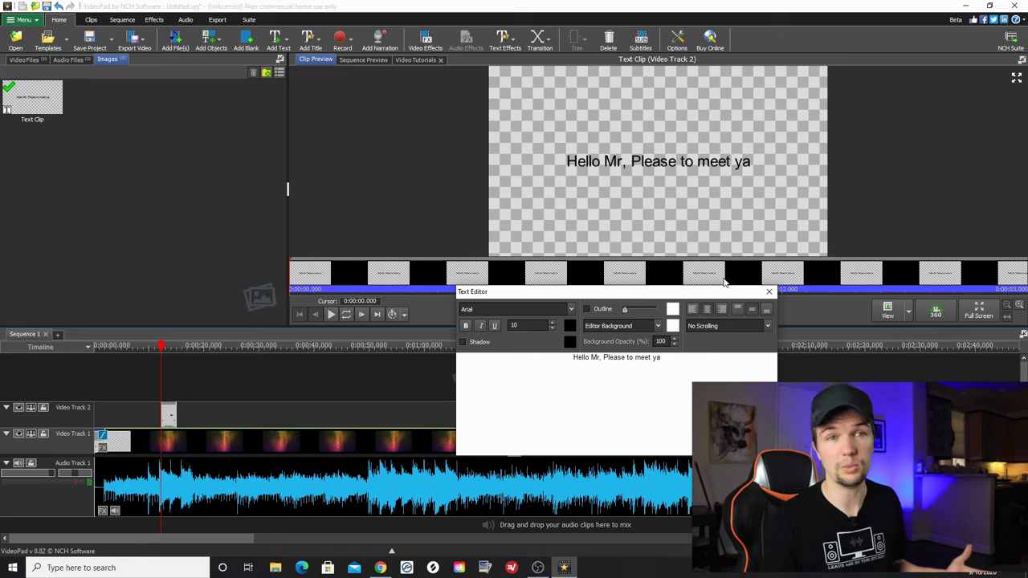
- Select the whole lyric line and make its text colour white
key(ctrl+a)
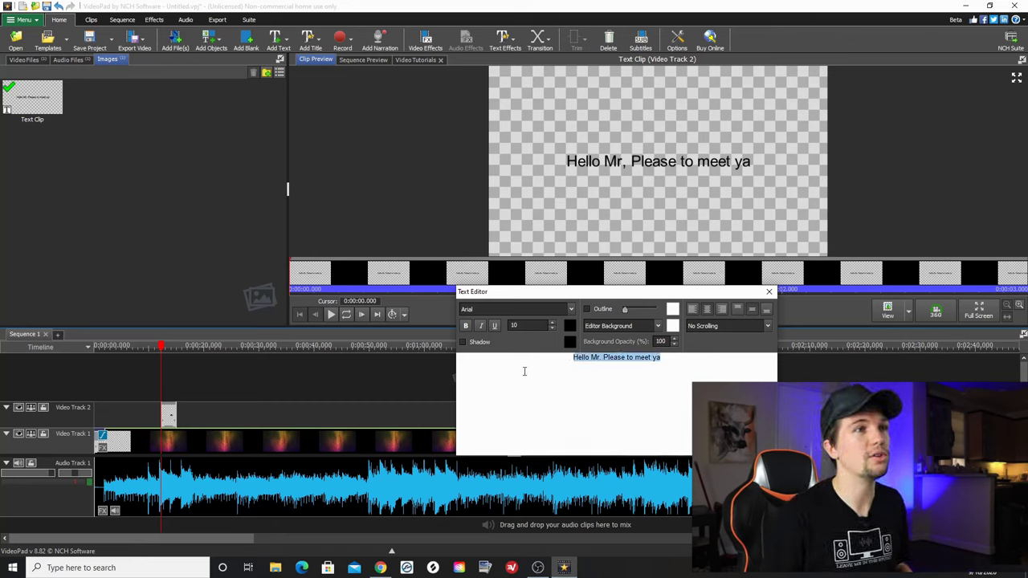
click(570, 333)
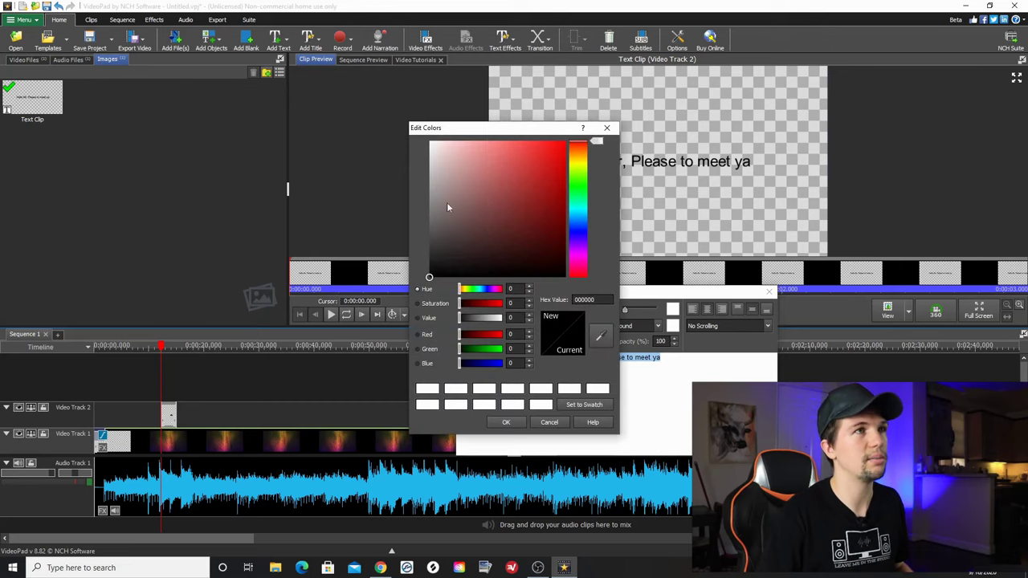
drag(448, 208, 345, 116)
click(505, 422)
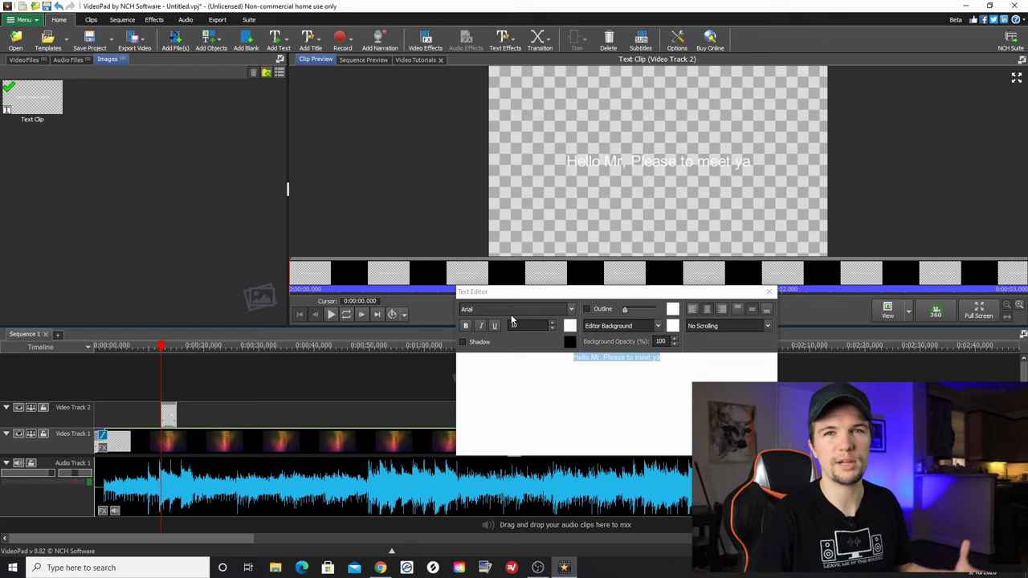
- Raise the font size to 13 and switch the font to Tw Cen MT Condensed
click(552, 325)
click(571, 309)
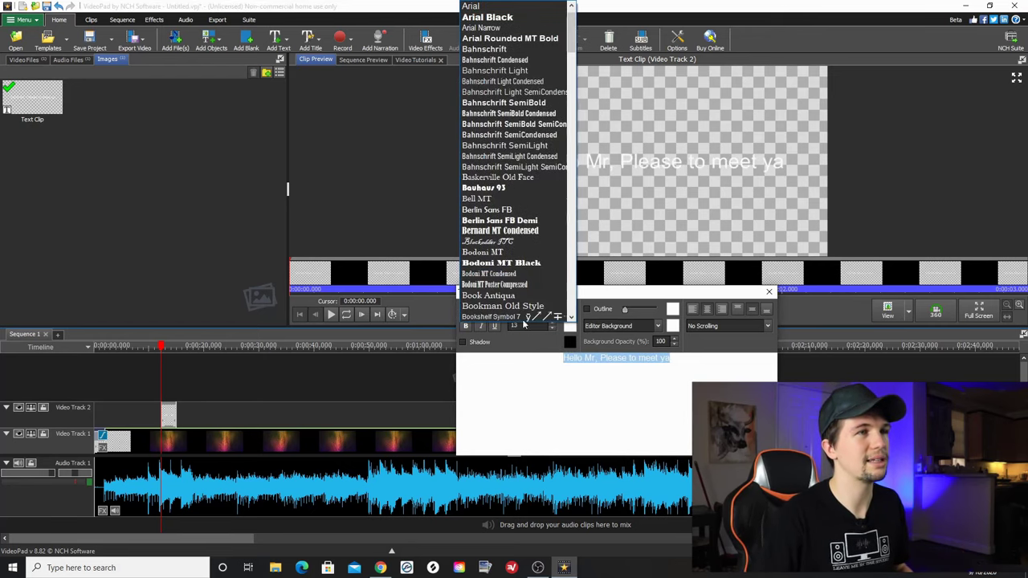
scroll(504, 210, down, 20)
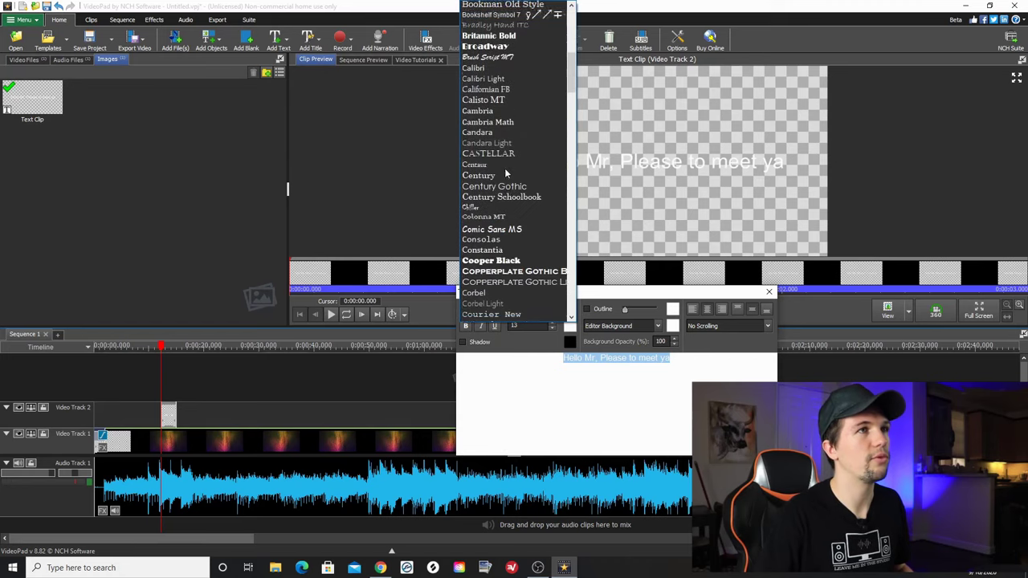
scroll(505, 172, down, 15)
click(499, 228)
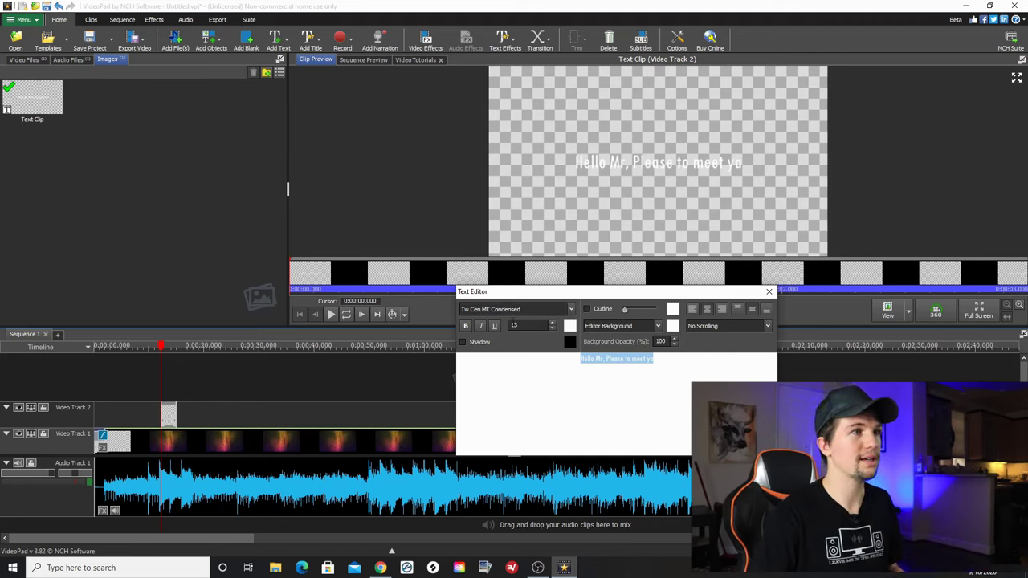
click(152, 350)
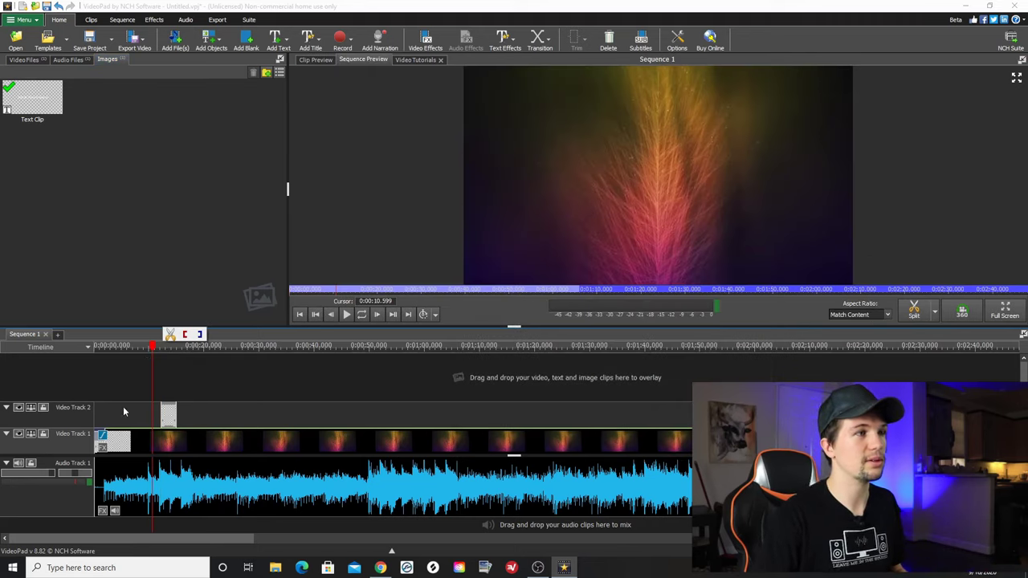
- Shift both lyric text clips on Video Track 2 later in the timeline
scroll(115, 408, up, 3)
click(183, 348)
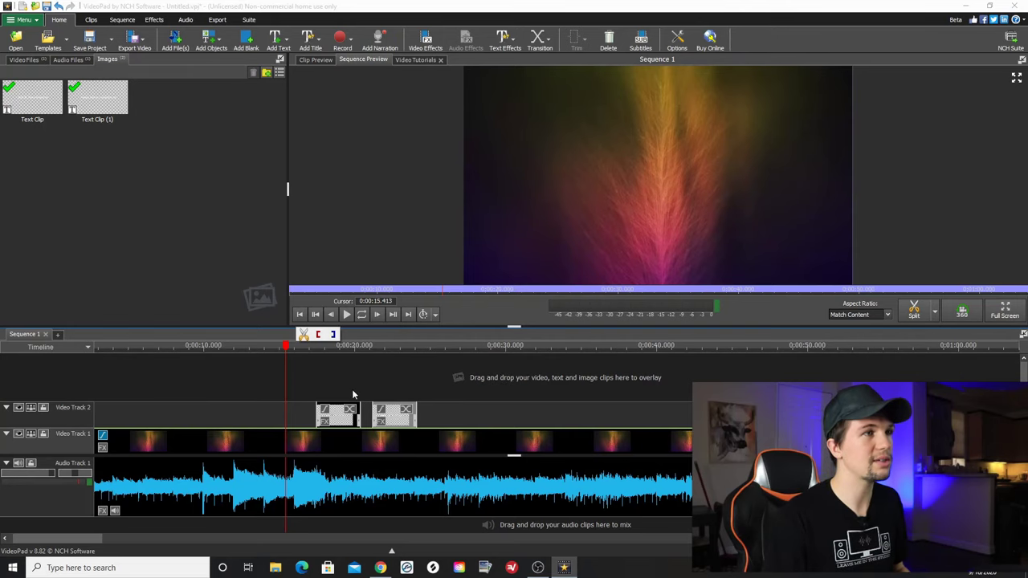
drag(286, 347, 294, 347)
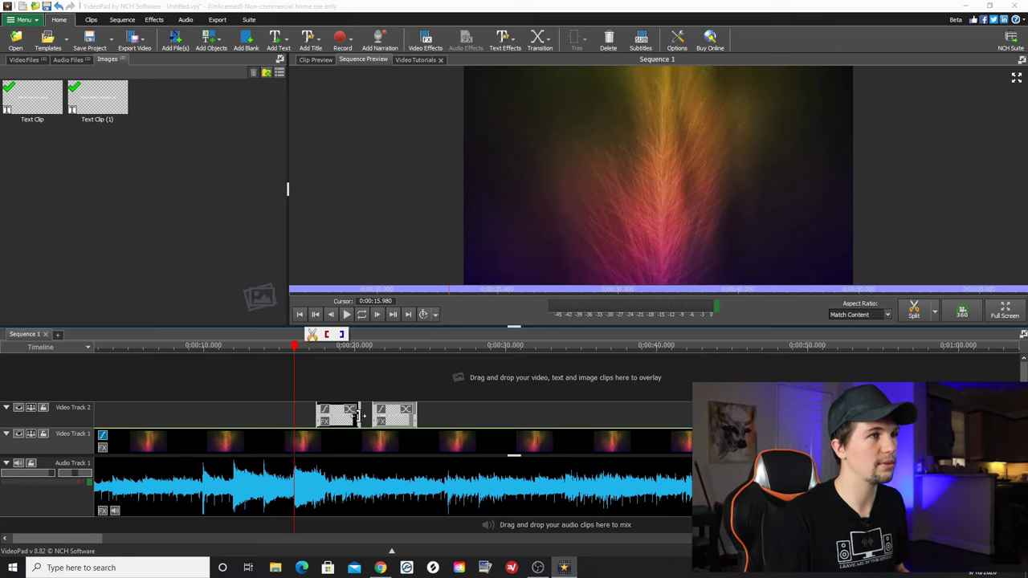
drag(379, 415, 495, 415)
- Move the first lyric clip to start at about 17 seconds and play it back to check
key(space)
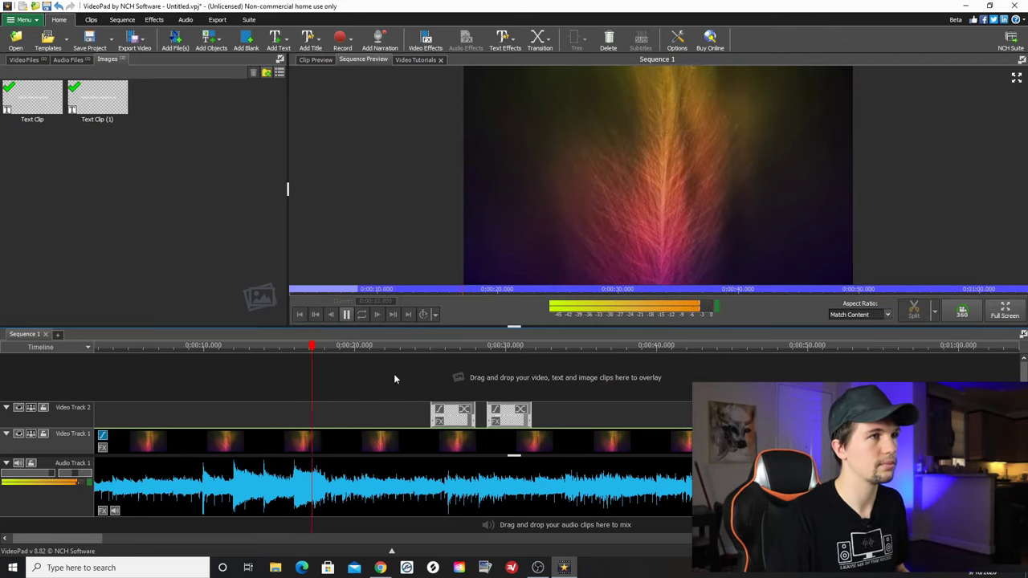
click(314, 347)
key(space)
drag(452, 419, 322, 419)
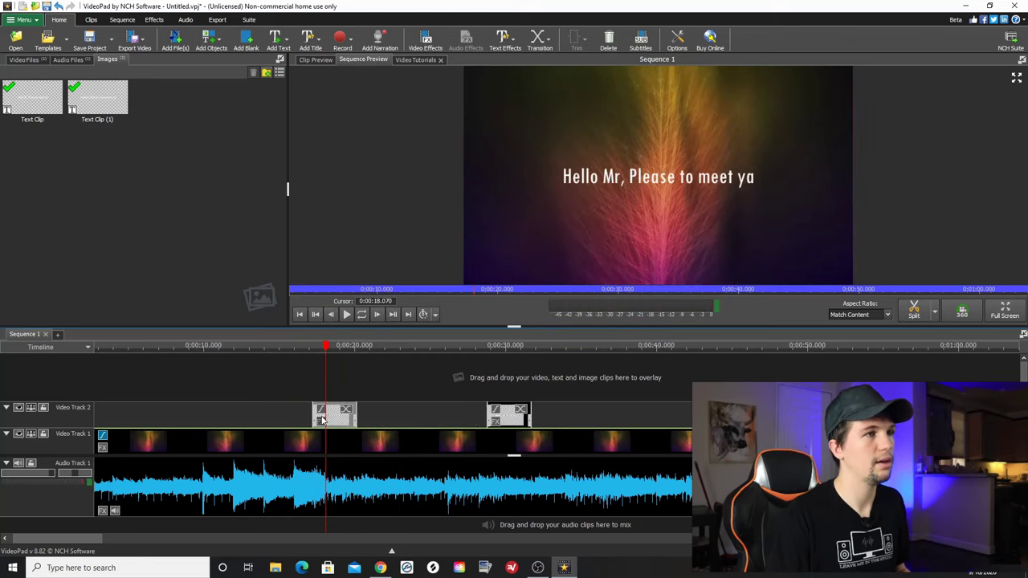
click(309, 347)
key(space)
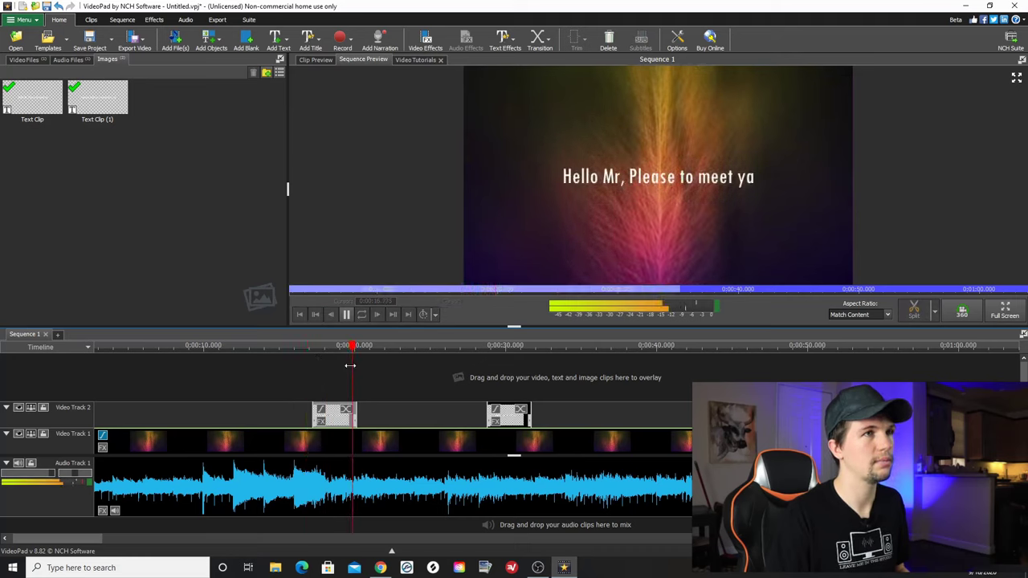
- Break the first lyric into two lines, 'She said' above 'Hello Mr, Please to meet ya'
double_click(353, 416)
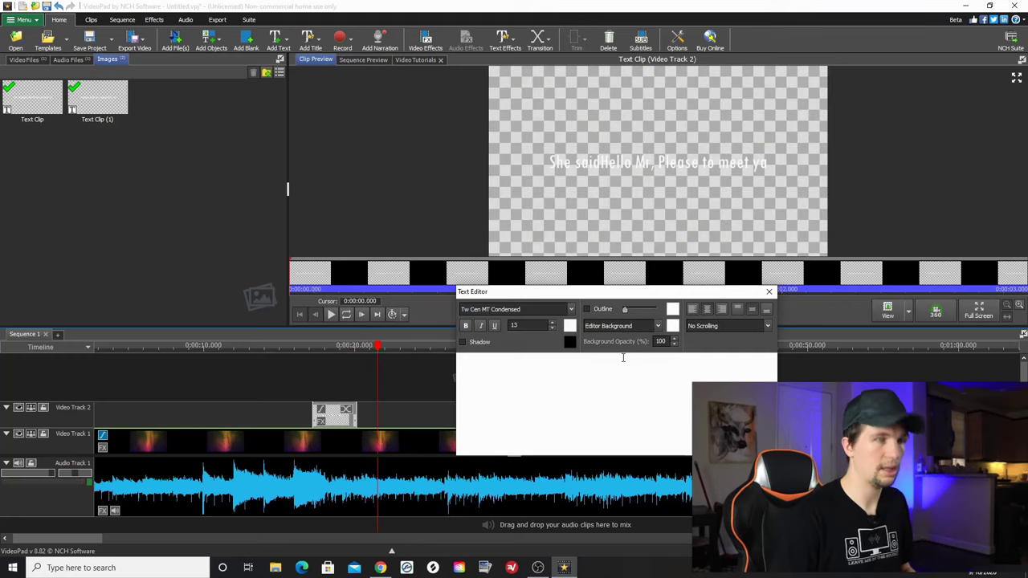
click(580, 369)
key(Return)
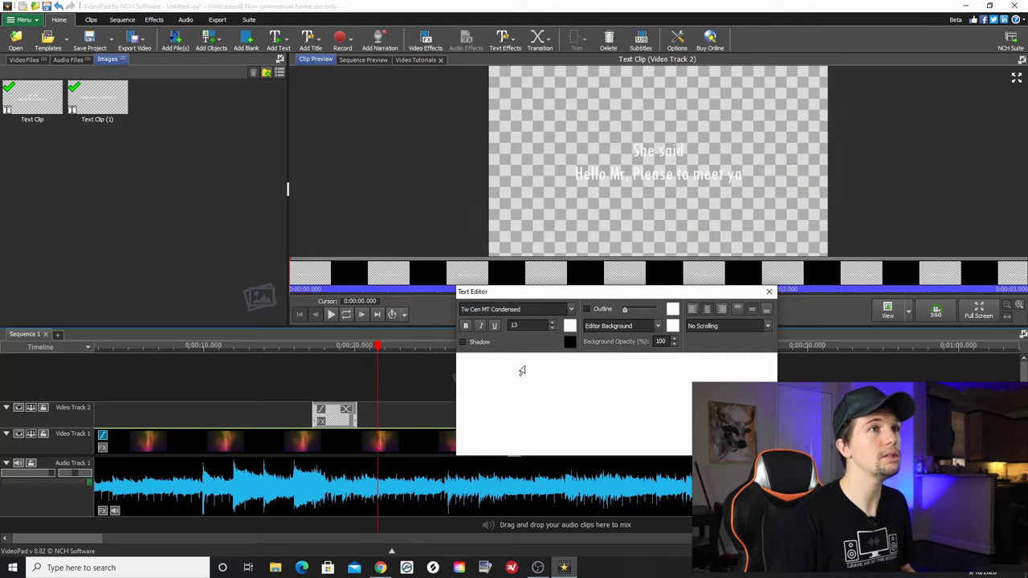
click(314, 415)
- Give the first lyric clip a 1-second fade-in
click(312, 410)
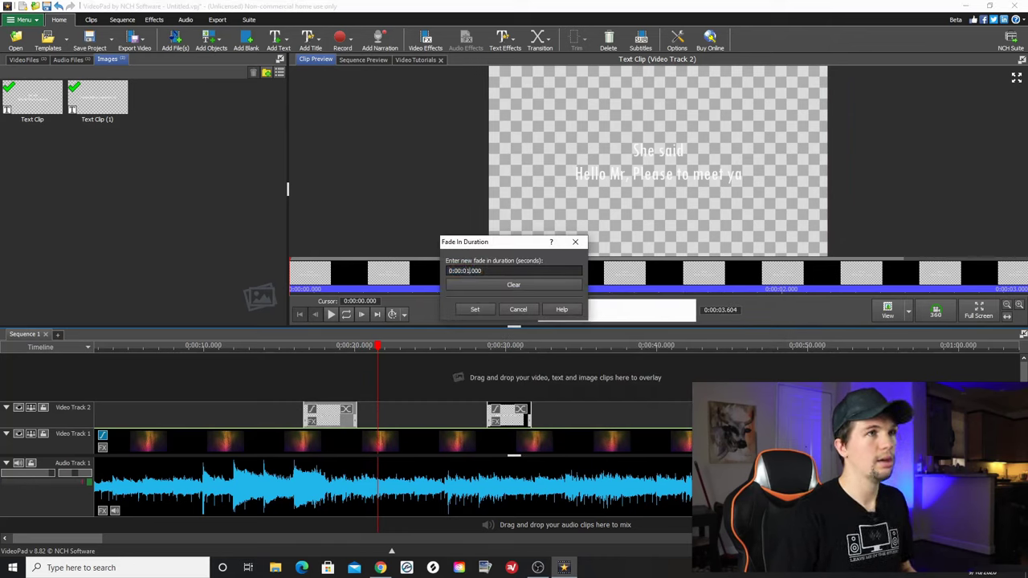
key(Return)
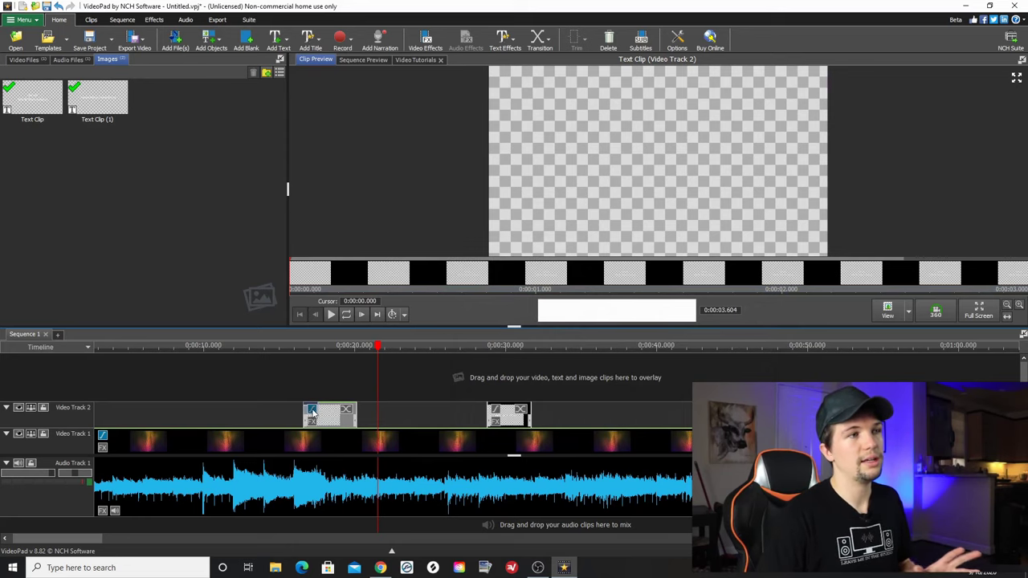
click(283, 350)
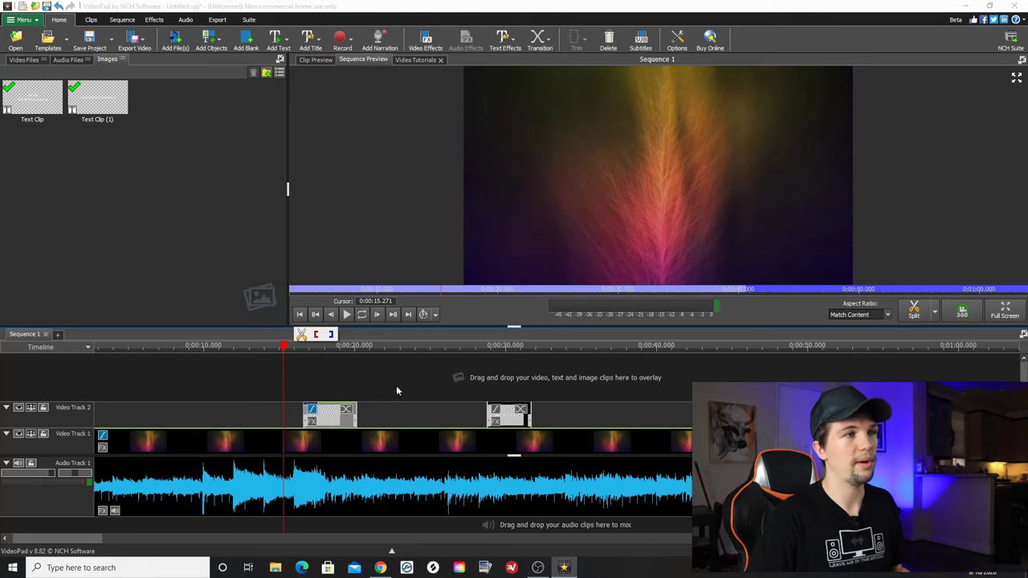
- Extend the first lyric clip to about 22.5 s and move the second clip to start near 25.7 s
key(space)
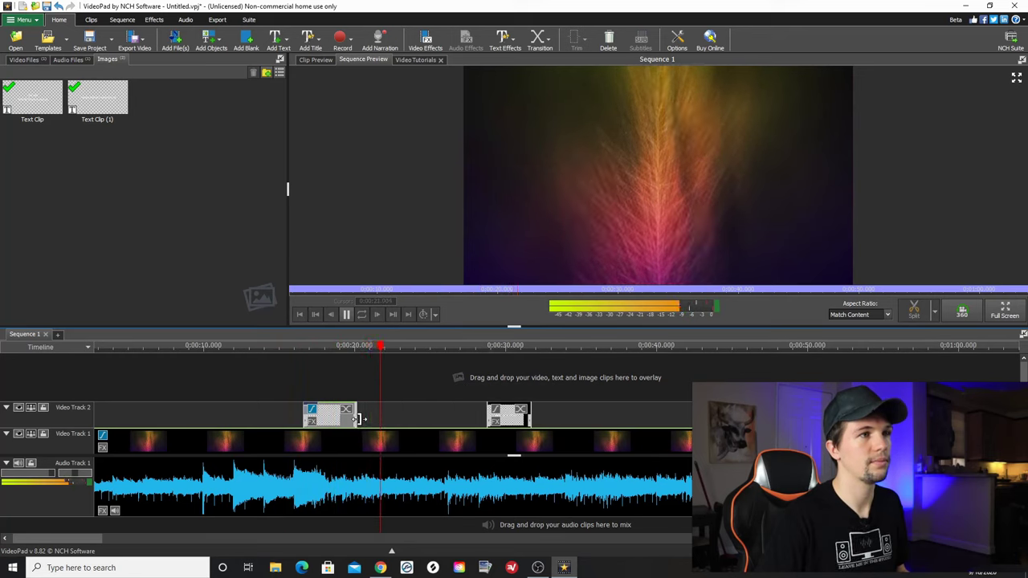
drag(359, 419, 399, 417)
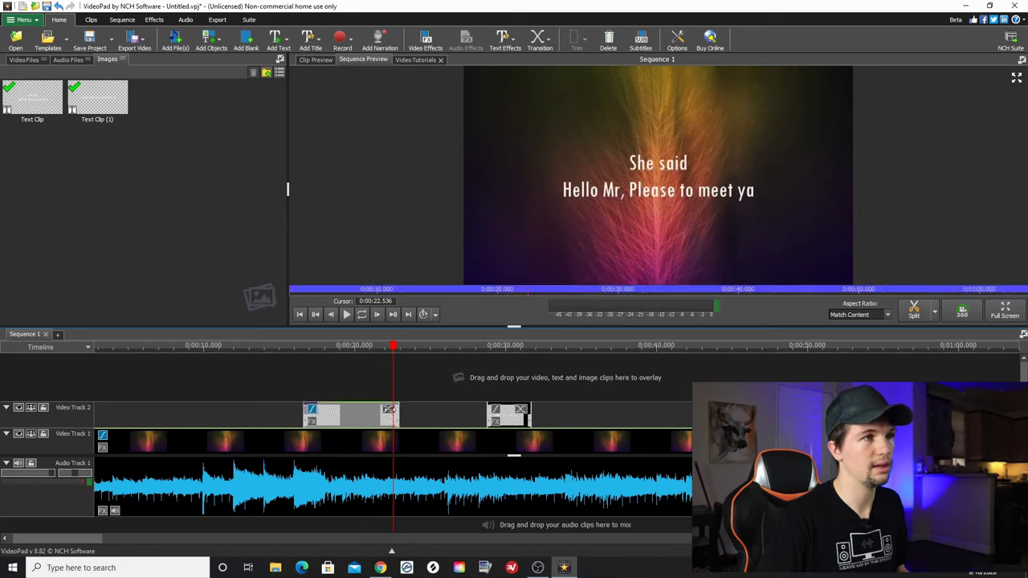
click(291, 347)
key(space)
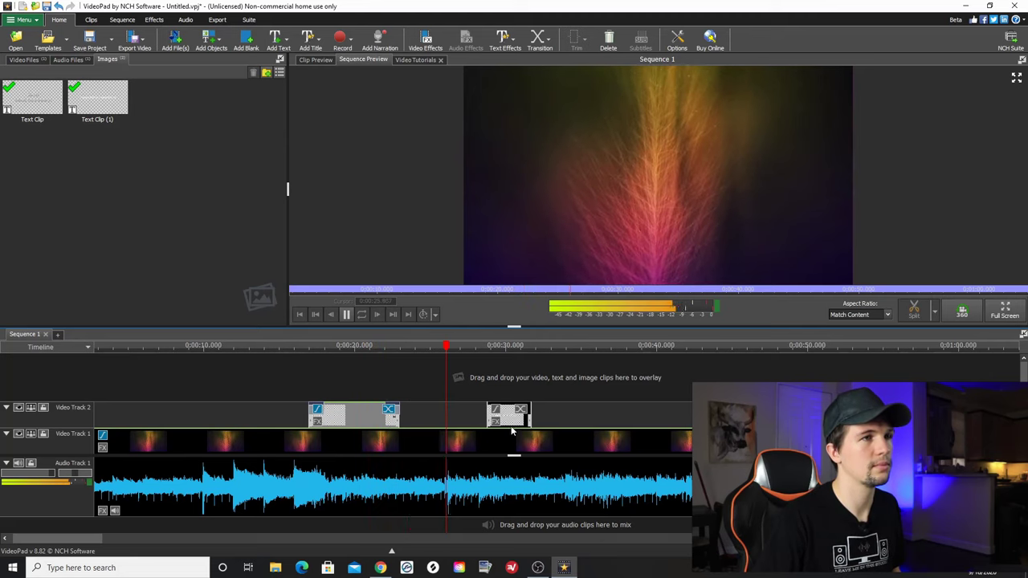
key(space)
drag(519, 423, 472, 422)
- Add a 1-second fade-in to the second lyric clip and lengthen it
click(451, 411)
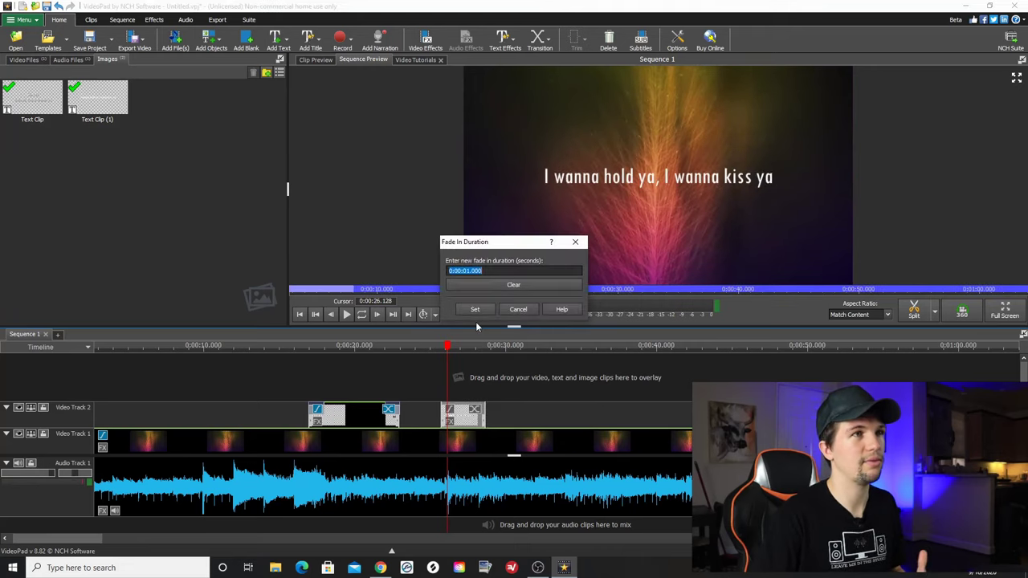
click(472, 308)
drag(485, 409, 532, 410)
- Trim the second lyric clip to end near 30.6 seconds with a Fade transition
click(508, 345)
key(space)
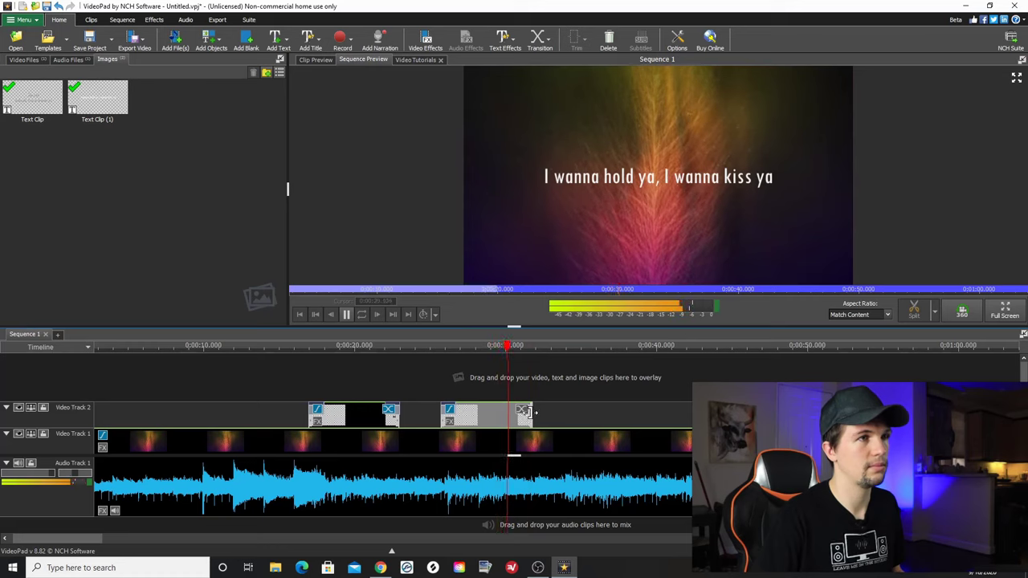
key(space)
drag(524, 416, 520, 411)
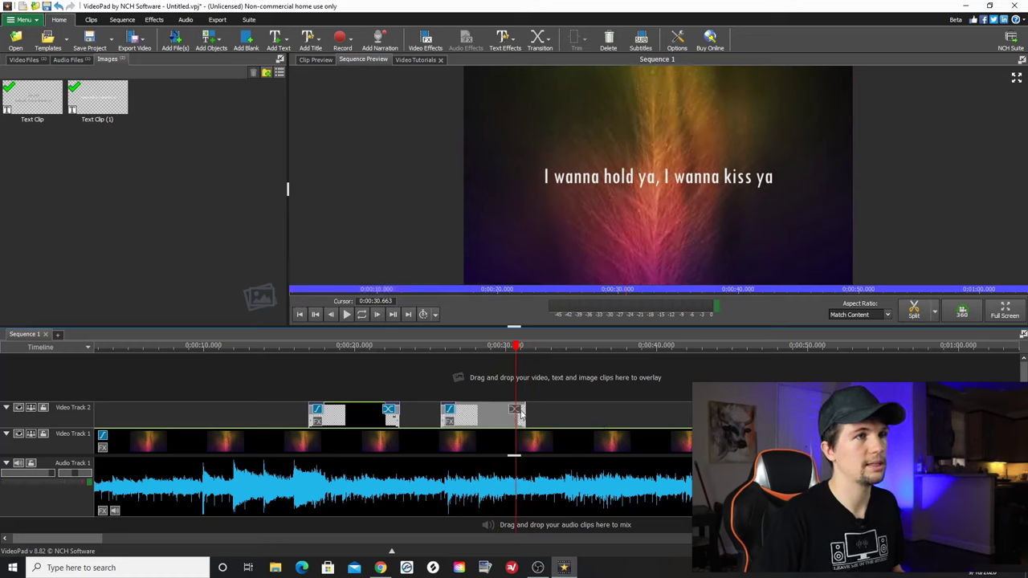
click(513, 412)
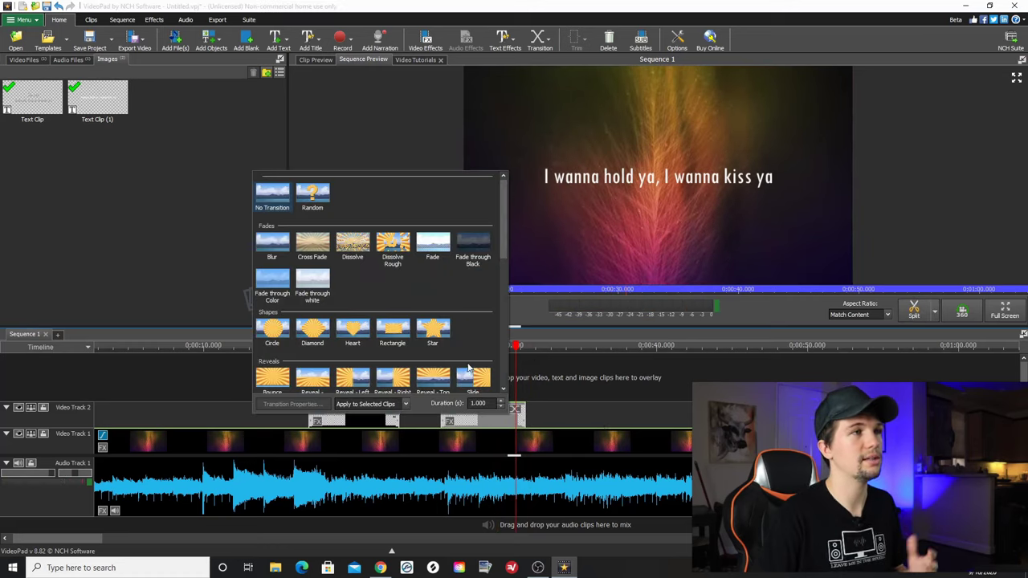
click(476, 386)
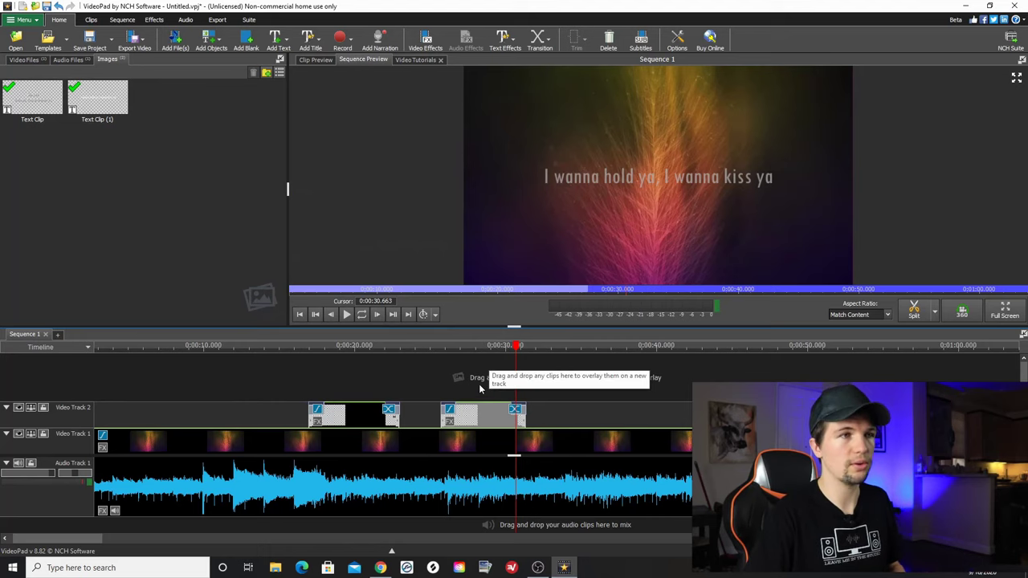
- Give the second lyric's text a very dark grey drop shadow
click(484, 345)
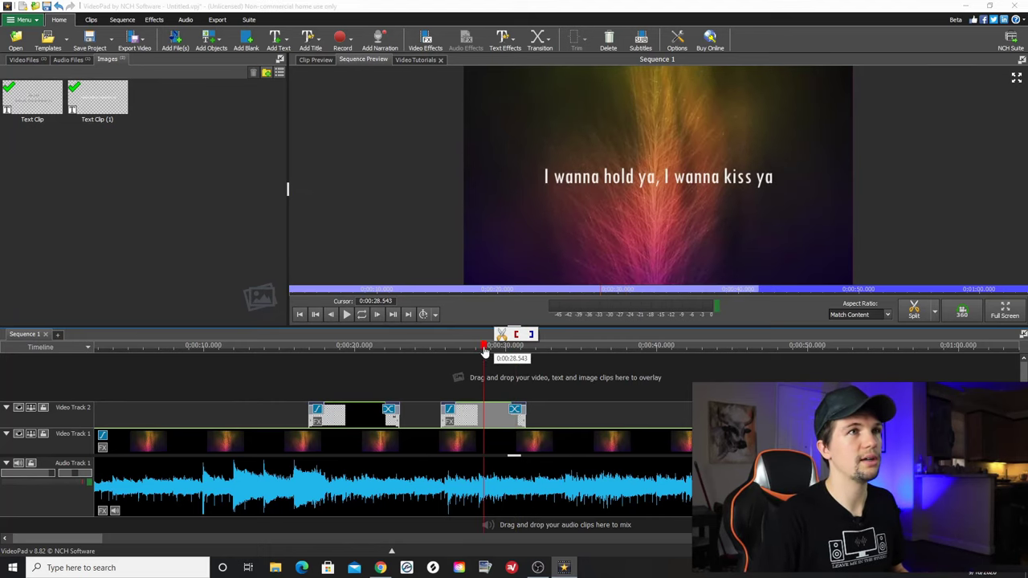
double_click(470, 416)
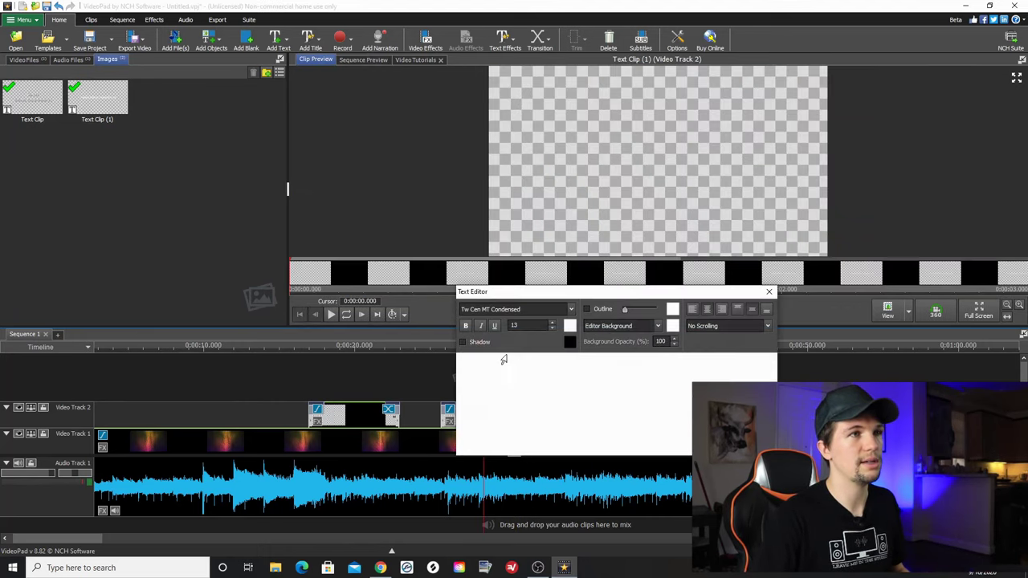
click(570, 341)
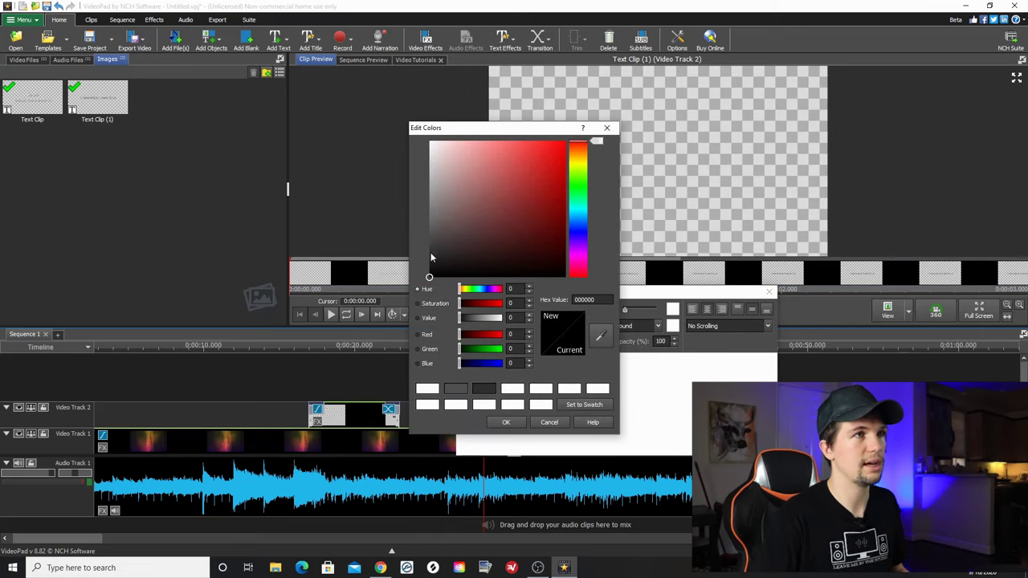
drag(430, 278, 428, 268)
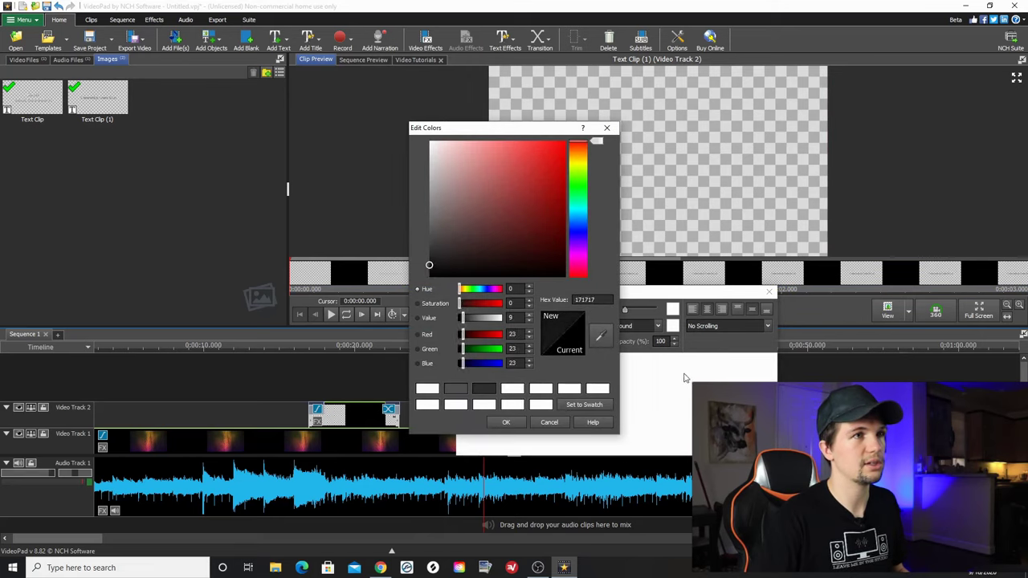
click(507, 423)
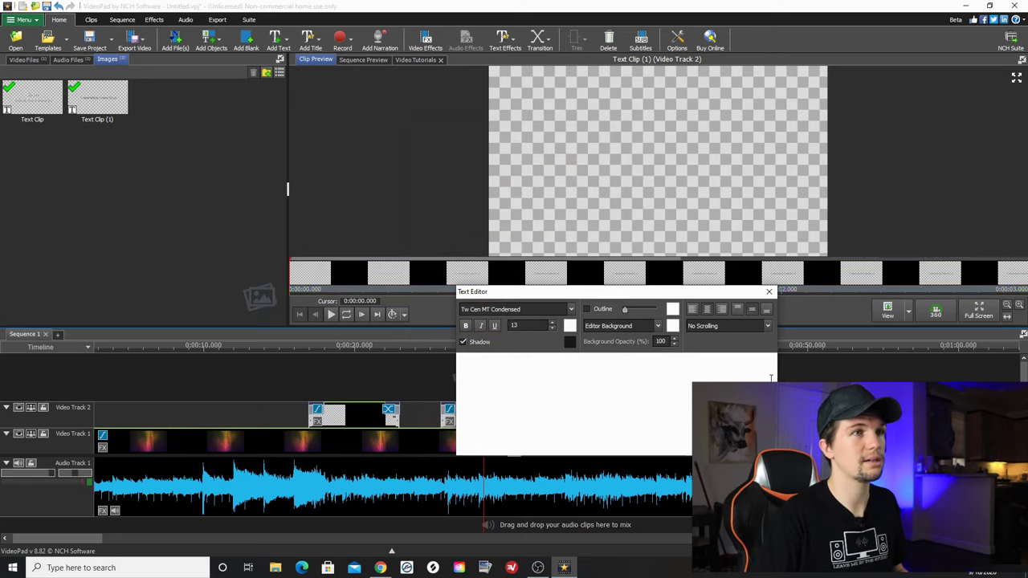
- Raise the second lyric's font size to 15
drag(771, 378, 431, 365)
click(555, 323)
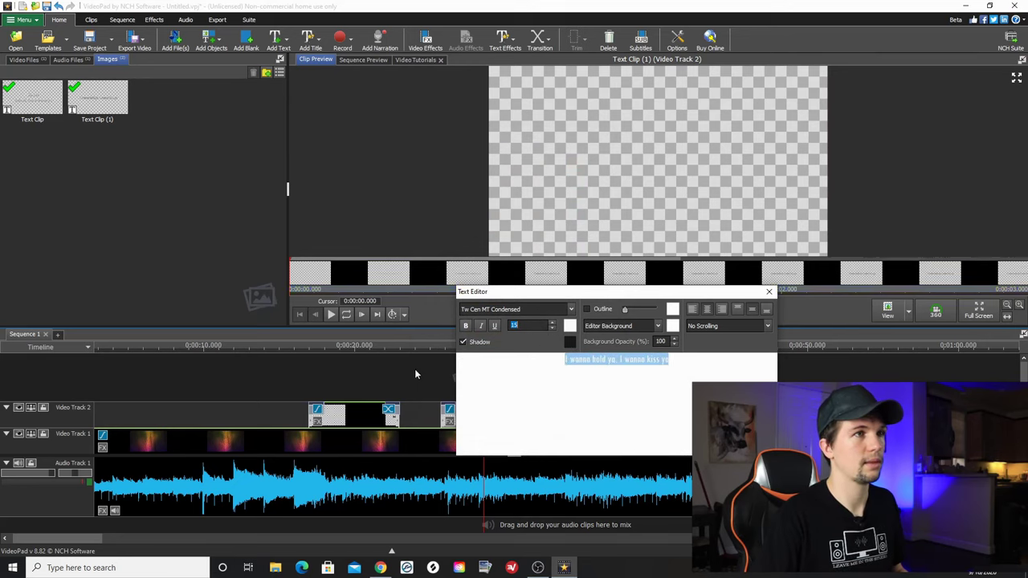
click(437, 351)
click(249, 350)
key(space)
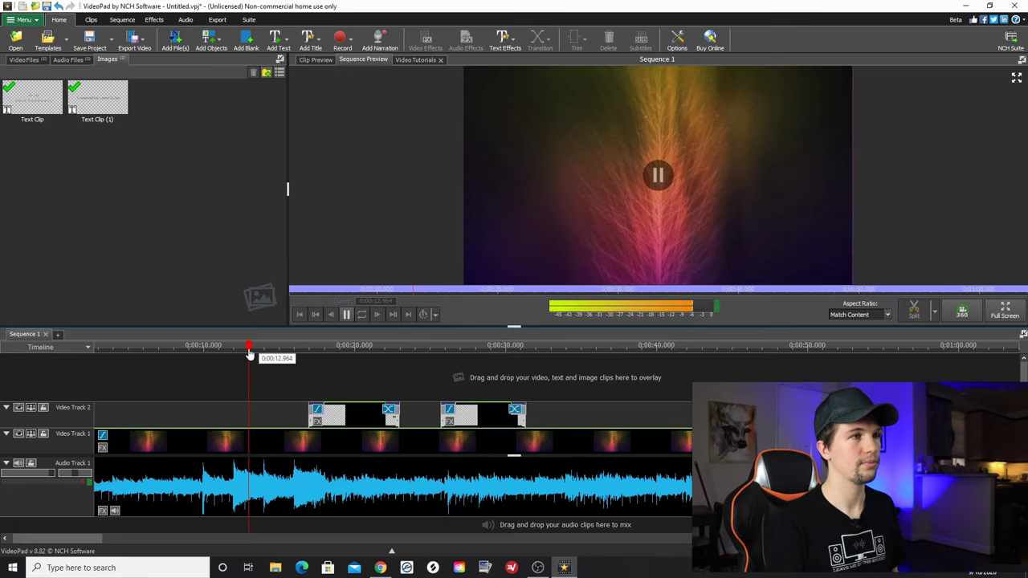